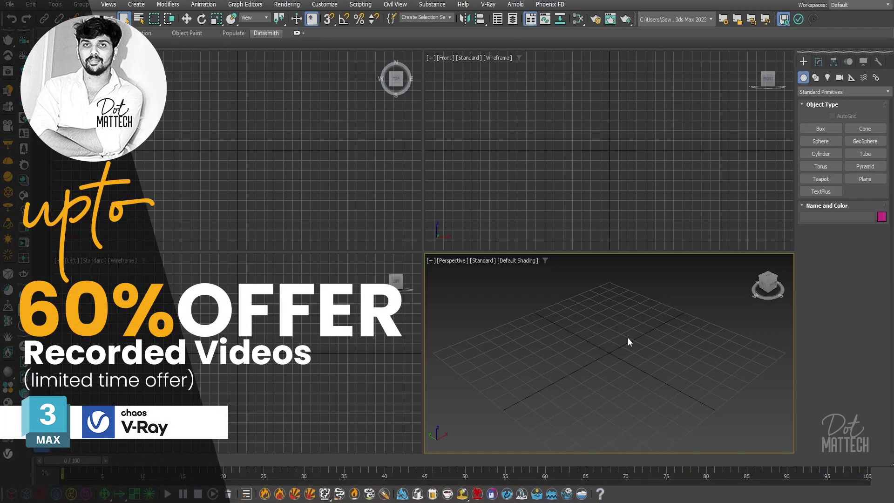
- Draw Circle001 out from the grid origin with a radius of 6
{"action": "left_click", "coordinate": [816, 78]}
{"action": "left_click", "coordinate": [826, 154]}
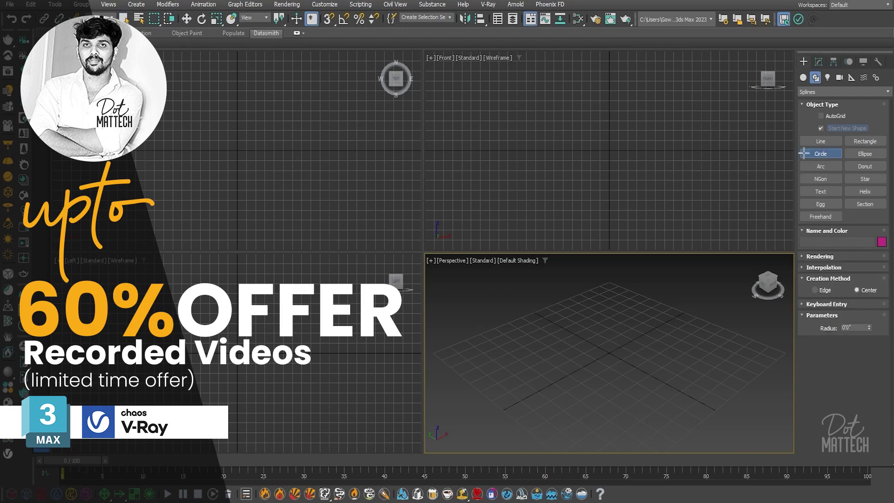
{"action": "left_click_drag", "start_coordinate": [609, 353], "coordinate": [731, 387]}
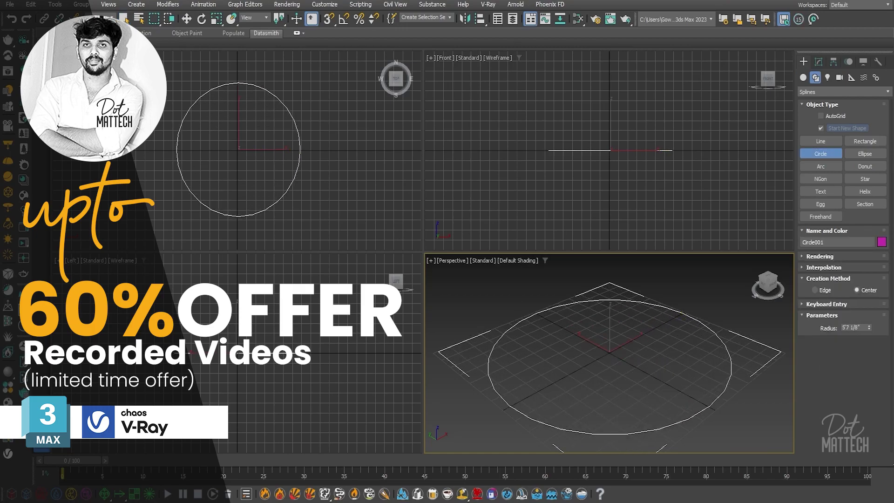
{"action": "double_click", "coordinate": [842, 328]}
{"action": "type", "text": "6"}
{"action": "key", "text": "Return"}
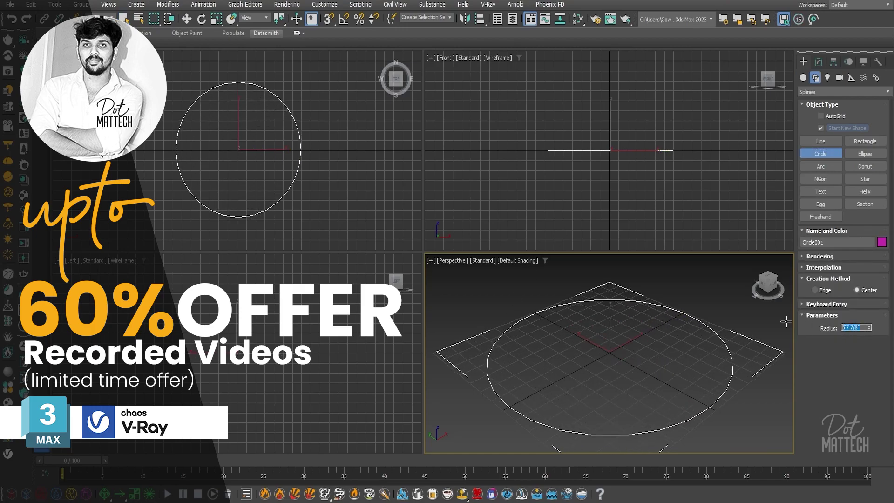
{"action": "right_click", "coordinate": [631, 326]}
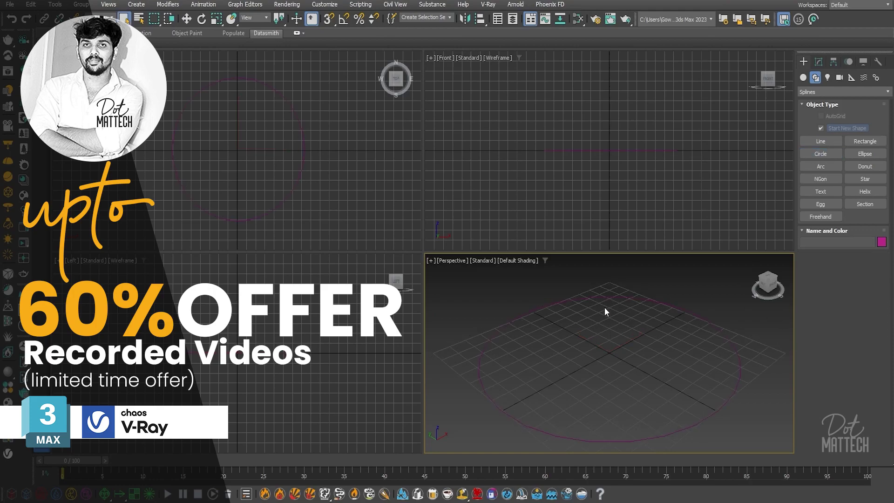
- Maximize the Perspective viewport and orbit it to look down on the circle
{"action": "left_click", "coordinate": [574, 299]}
{"action": "key", "text": "alt+w"}
{"action": "mouse_move", "coordinate": [400, 260]}
{"action": "middle_mouse_down", "text": "alt"}
{"action": "mouse_move", "coordinate": [466, 256]}
{"action": "mouse_move", "coordinate": [450, 265]}
{"action": "middle_mouse_up", "text": "alt"}
{"action": "key", "text": "w"}
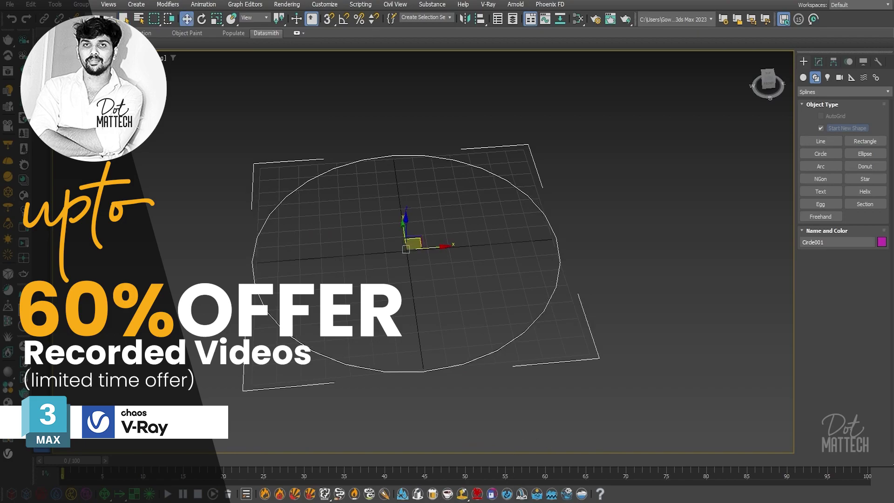
{"action": "middle_click_drag", "start_coordinate": [326, 302], "coordinate": [323, 305]}
{"action": "left_click", "coordinate": [254, 192]}
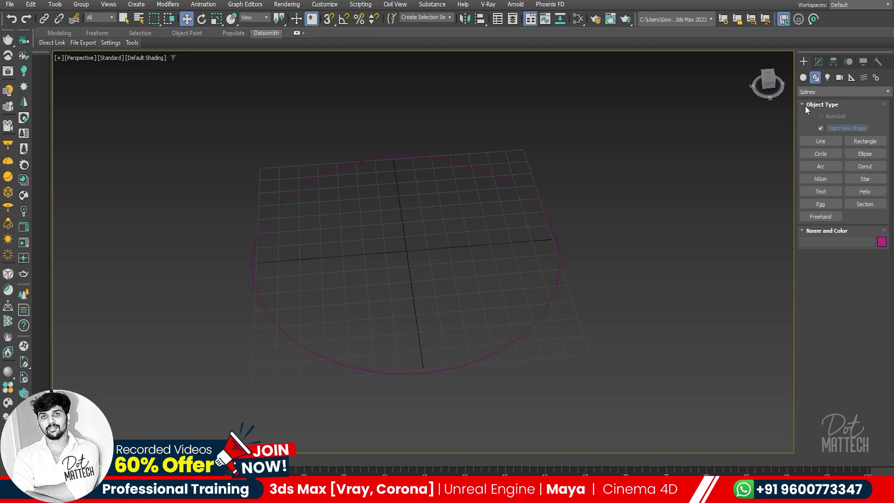
- Draw a small cylinder, Cylinder001, at the grid centre
{"action": "left_click", "coordinate": [802, 78]}
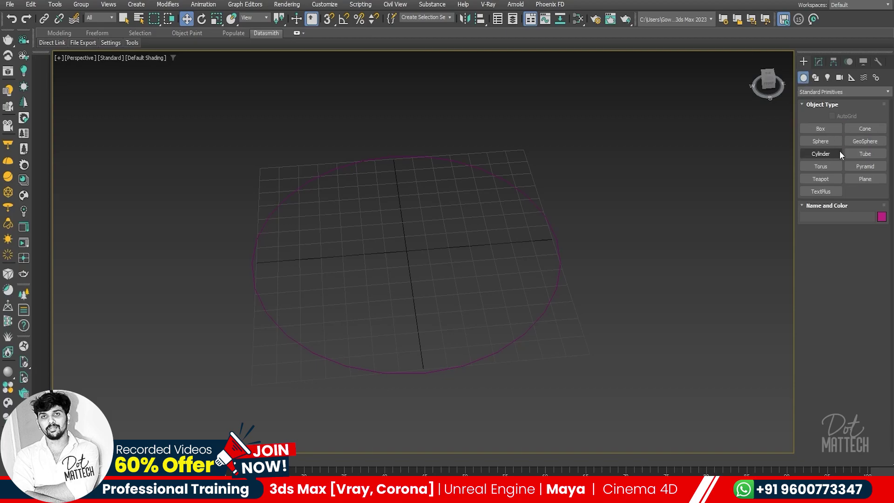
{"action": "left_click", "coordinate": [820, 153]}
{"action": "mouse_move", "coordinate": [549, 243]}
{"action": "middle_mouse_down", "text": "alt"}
{"action": "mouse_move", "coordinate": [545, 274]}
{"action": "mouse_move", "coordinate": [460, 284]}
{"action": "middle_mouse_up", "text": "alt"}
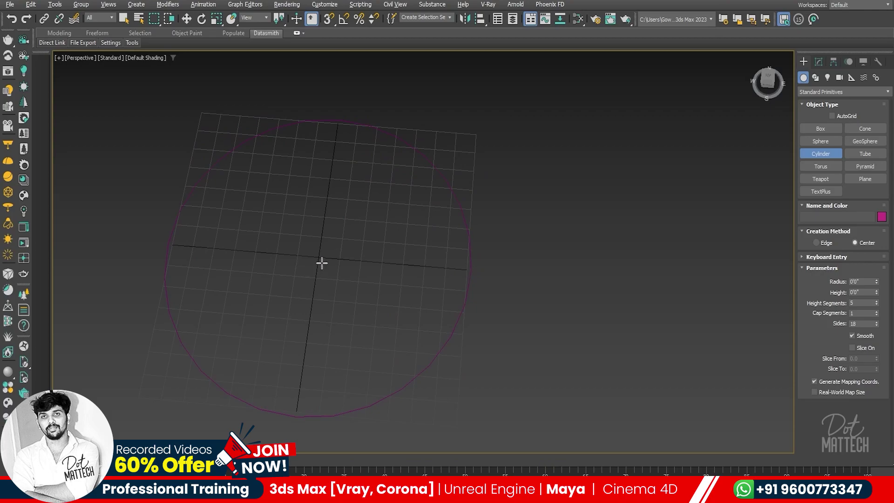
{"action": "left_click_drag", "start_coordinate": [322, 262], "coordinate": [325, 266]}
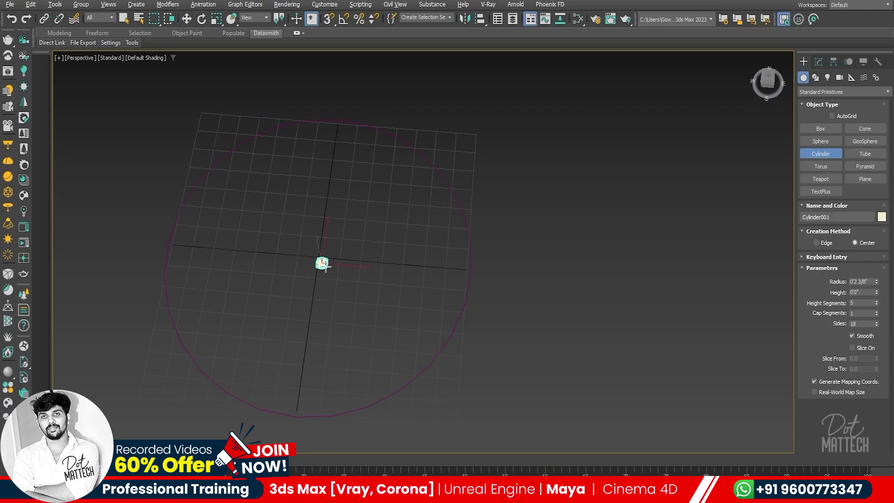
{"action": "left_click", "coordinate": [322, 214]}
{"action": "key", "text": "w"}
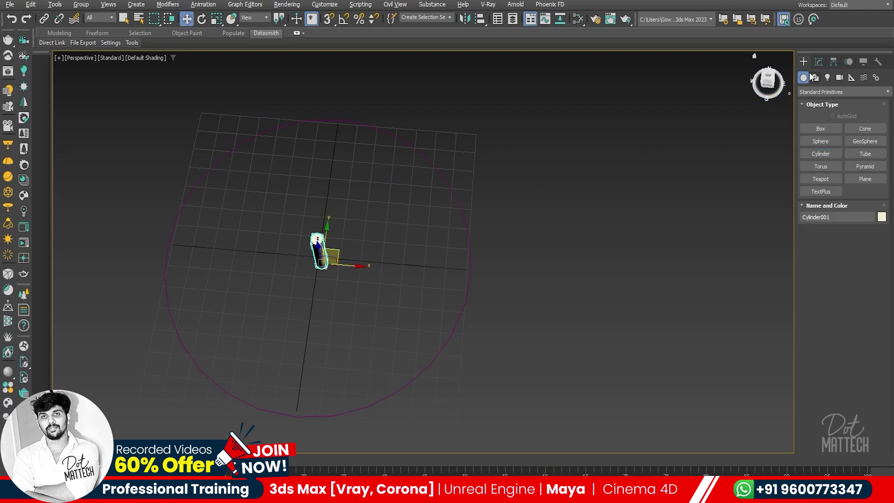
- Set the cylinder's radius to 0'1" and its height to 0'6"
{"action": "left_click", "coordinate": [819, 62]}
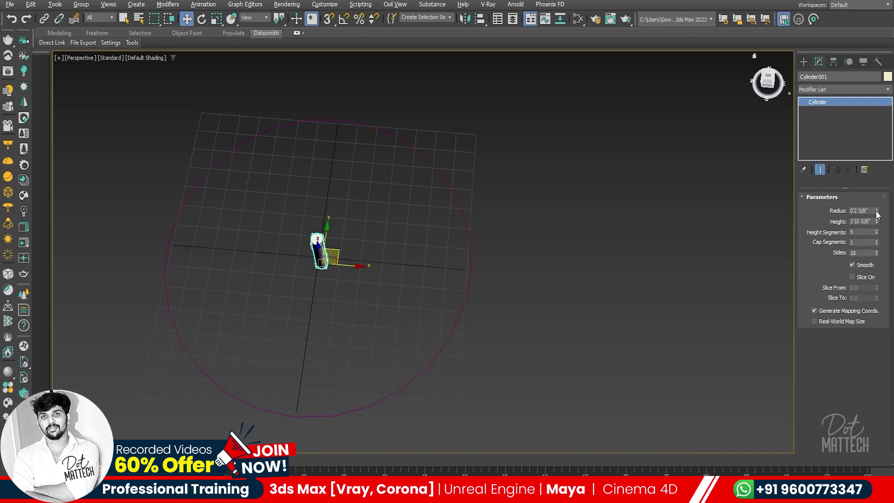
{"action": "mouse_move", "coordinate": [877, 213]}
{"action": "left_mouse_down"}
{"action": "mouse_move", "coordinate": [877, 270]}
{"action": "mouse_move", "coordinate": [875, 170]}
{"action": "left_mouse_up"}
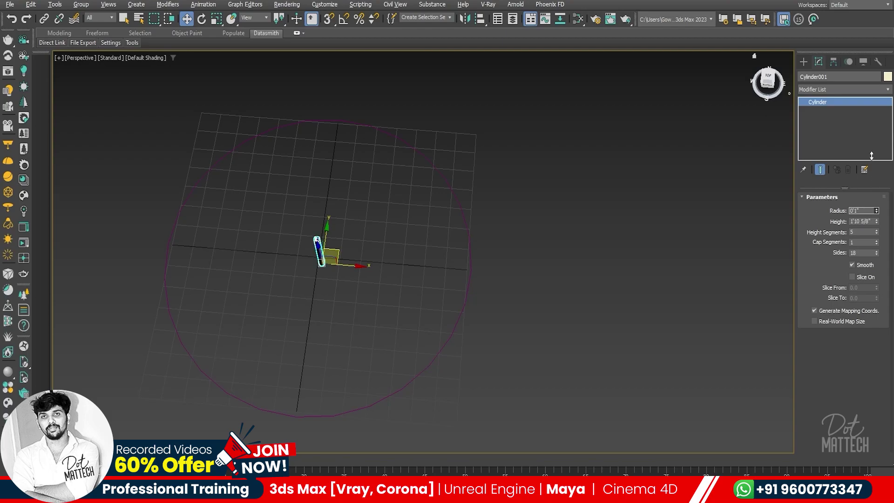
{"action": "double_click", "coordinate": [851, 210]}
{"action": "type", "text": "1"}
{"action": "key", "text": "Return"}
{"action": "left_click_drag", "start_coordinate": [877, 222], "coordinate": [882, 263]}
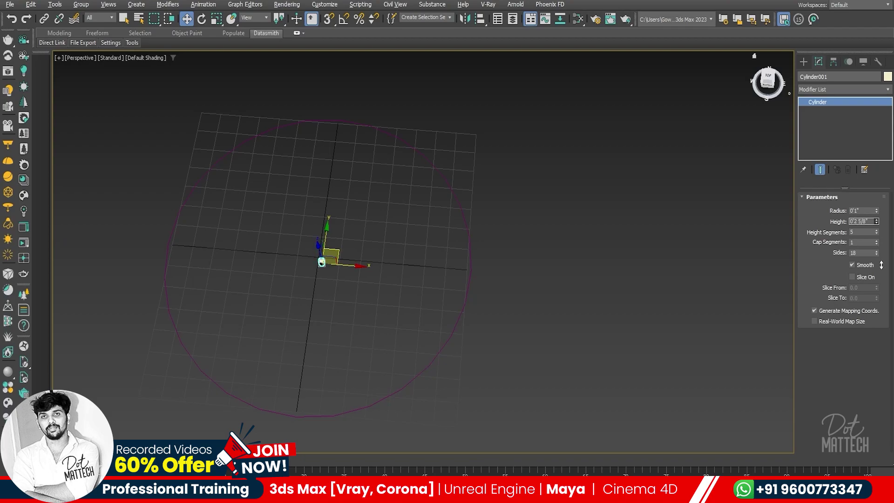
{"action": "middle_click_drag", "start_coordinate": [533, 185], "coordinate": [534, 168], "text": "alt"}
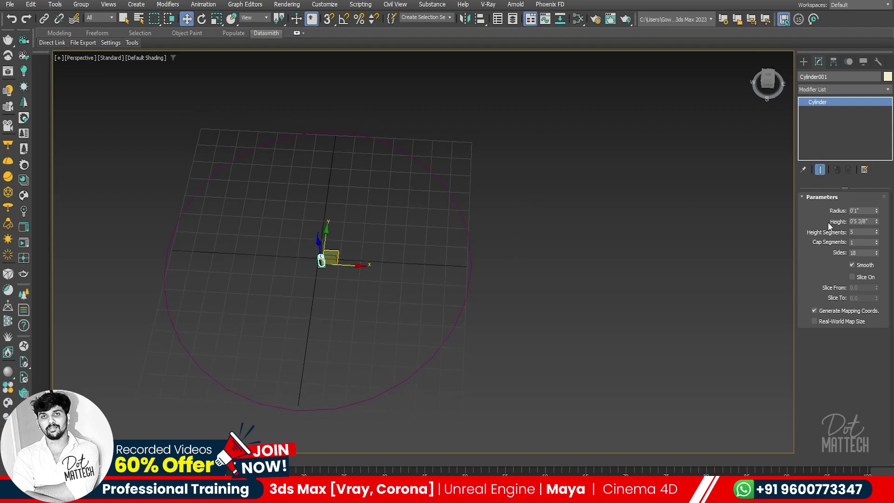
{"action": "left_click", "coordinate": [872, 224]}
{"action": "type", "text": "6"}
{"action": "key", "text": "Return"}
{"action": "left_click", "coordinate": [546, 284]}
{"action": "mouse_move", "coordinate": [371, 264]}
{"action": "middle_mouse_down", "text": "alt"}
{"action": "mouse_move", "coordinate": [387, 205]}
{"action": "mouse_move", "coordinate": [393, 231]}
{"action": "middle_mouse_up", "text": "alt"}
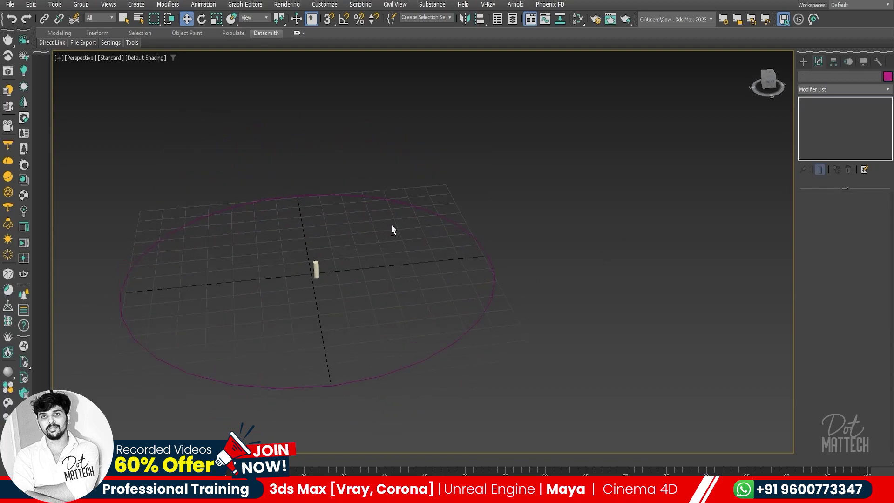
- Nudge Cylinder001 slightly off the grid centre and reselect it
{"action": "left_click", "coordinate": [315, 269]}
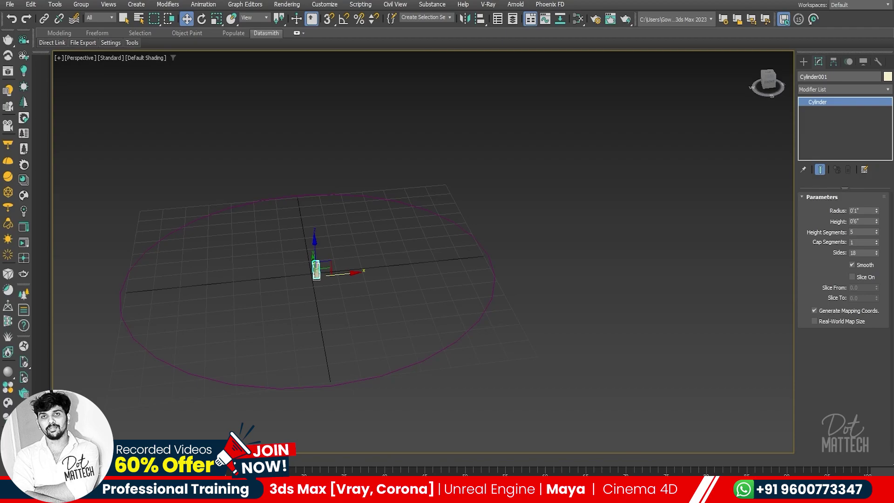
{"action": "left_click_drag", "start_coordinate": [316, 270], "coordinate": [311, 267]}
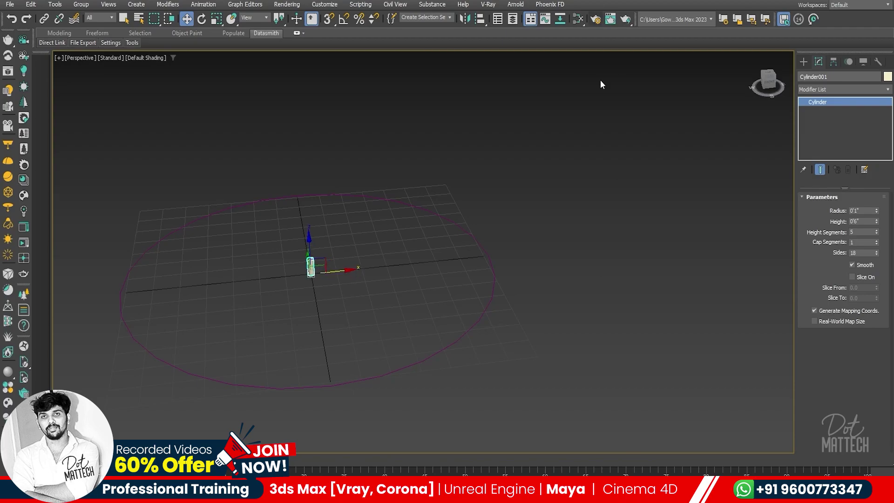
{"action": "left_click", "coordinate": [586, 236]}
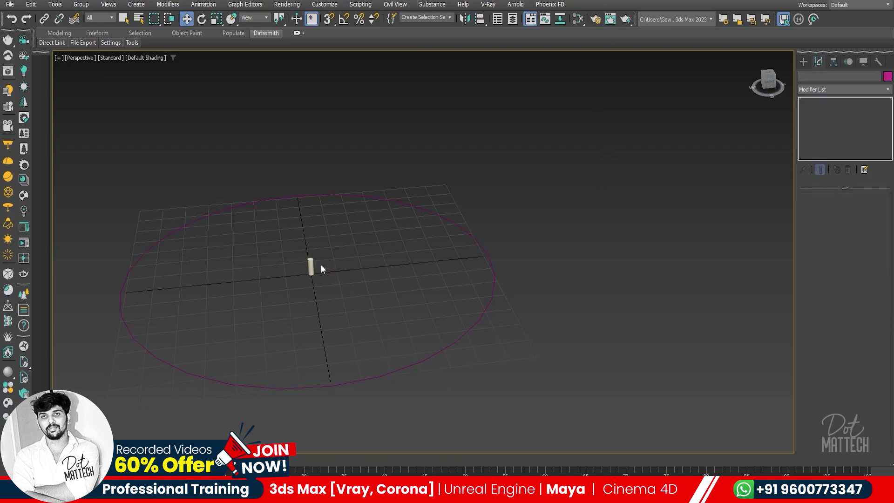
{"action": "left_click", "coordinate": [489, 298]}
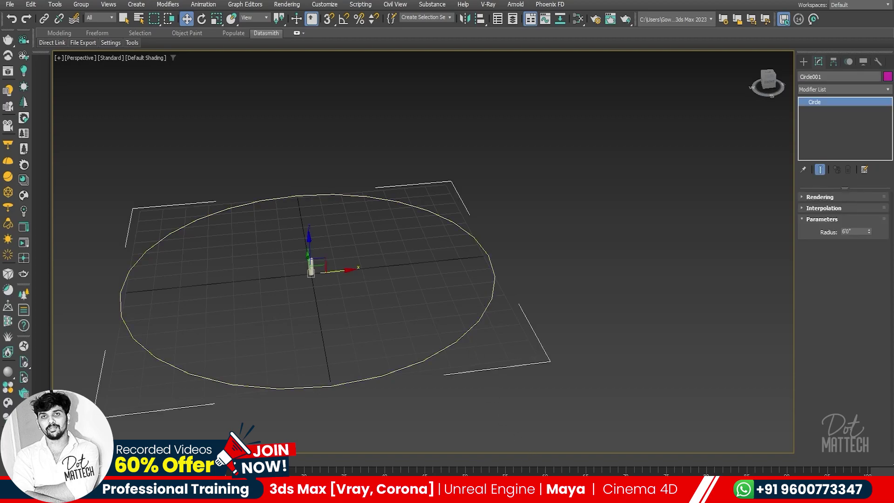
{"action": "left_click", "coordinate": [371, 319]}
{"action": "left_click", "coordinate": [311, 266]}
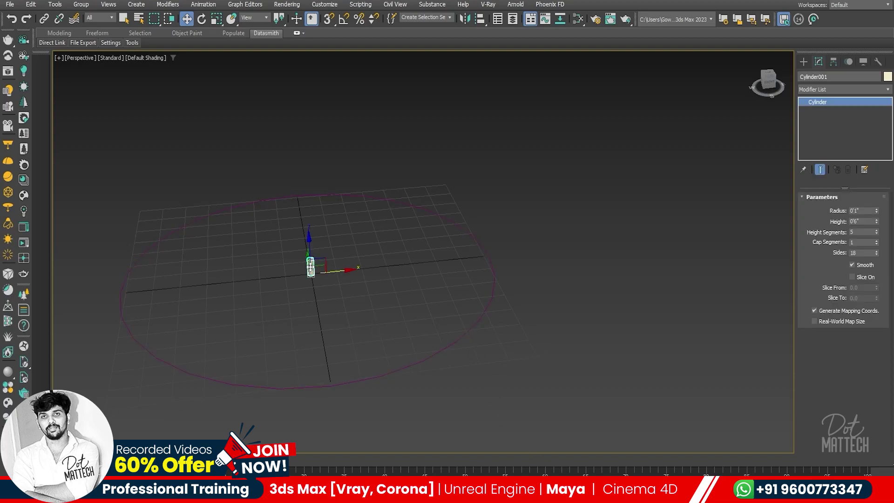
- Zoom and pan the view in close on the cylinder
{"action": "scroll", "coordinate": [308, 258], "scroll_direction": "up", "scroll_amount": 4}
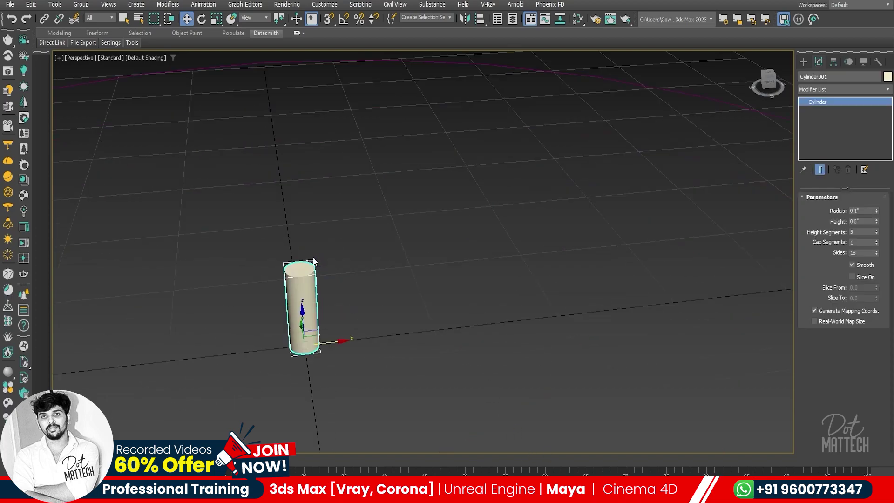
{"action": "scroll", "coordinate": [289, 265], "scroll_direction": "up", "scroll_amount": 3}
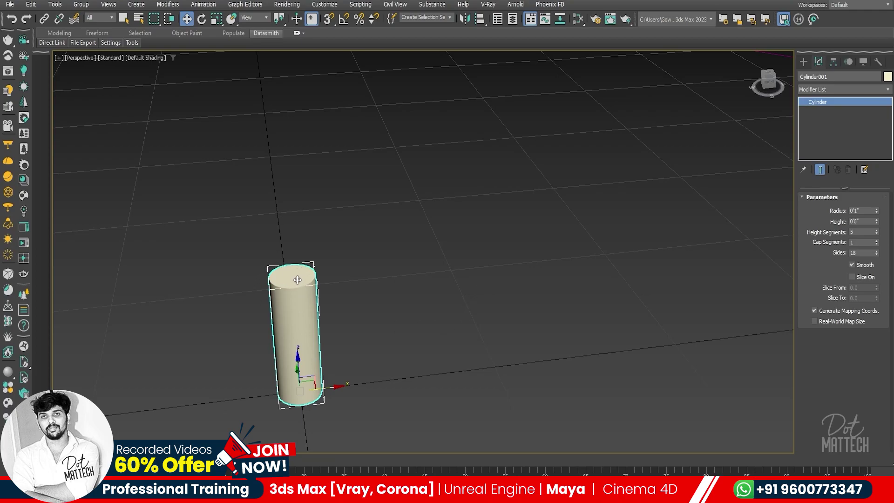
{"action": "middle_click_drag", "start_coordinate": [298, 283], "coordinate": [400, 272]}
{"action": "scroll", "coordinate": [400, 272], "scroll_direction": "up", "scroll_amount": 3}
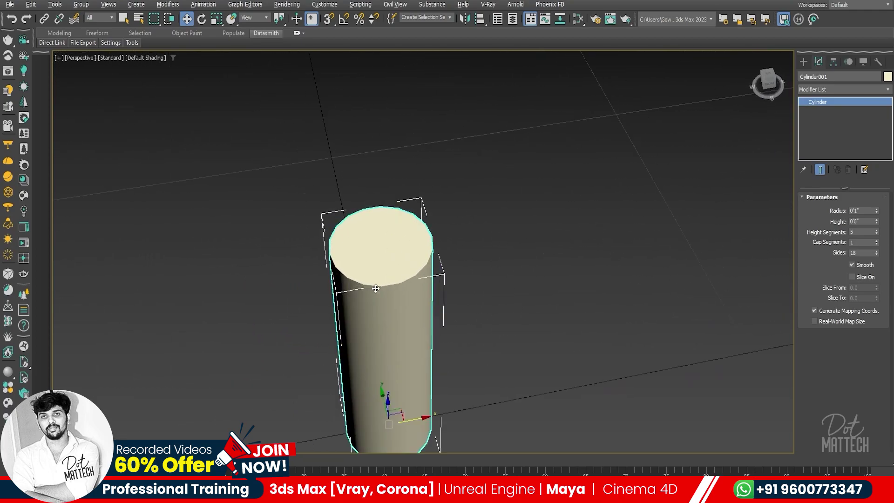
- Show edged faces and set the cylinder to 41 sides, 2 cap segments and 2 height segments
{"action": "key", "text": "F4"}
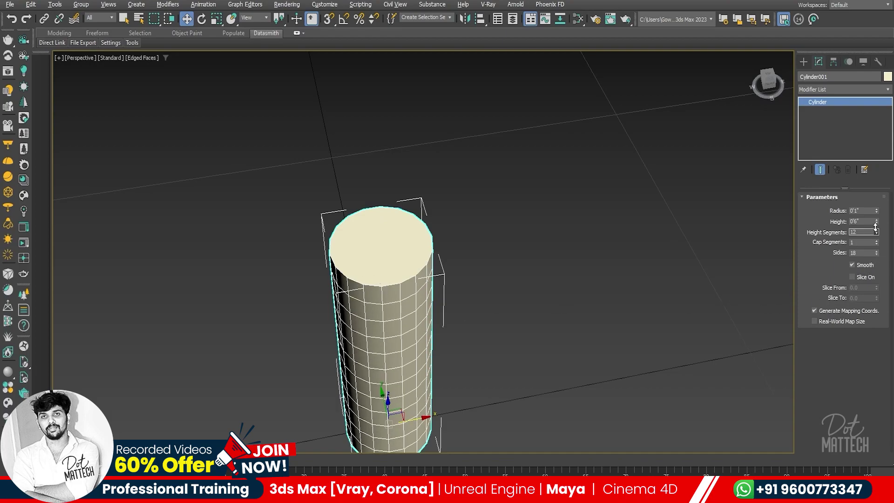
{"action": "left_click_drag", "start_coordinate": [877, 234], "coordinate": [878, 242]}
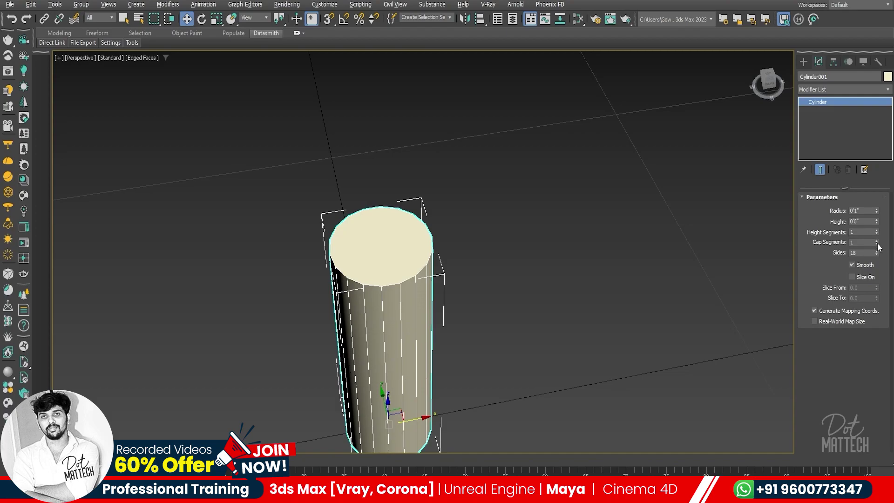
{"action": "left_click_drag", "start_coordinate": [877, 253], "coordinate": [876, 243]}
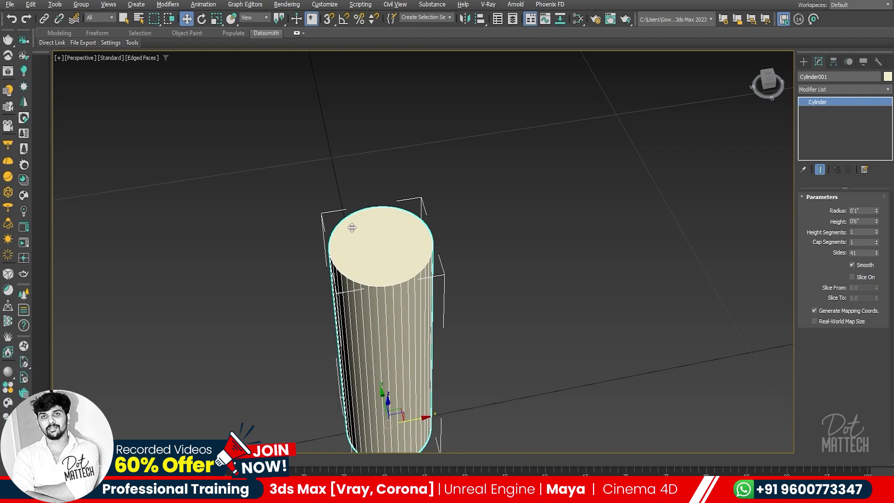
{"action": "left_click", "coordinate": [877, 240]}
{"action": "left_click", "coordinate": [877, 231]}
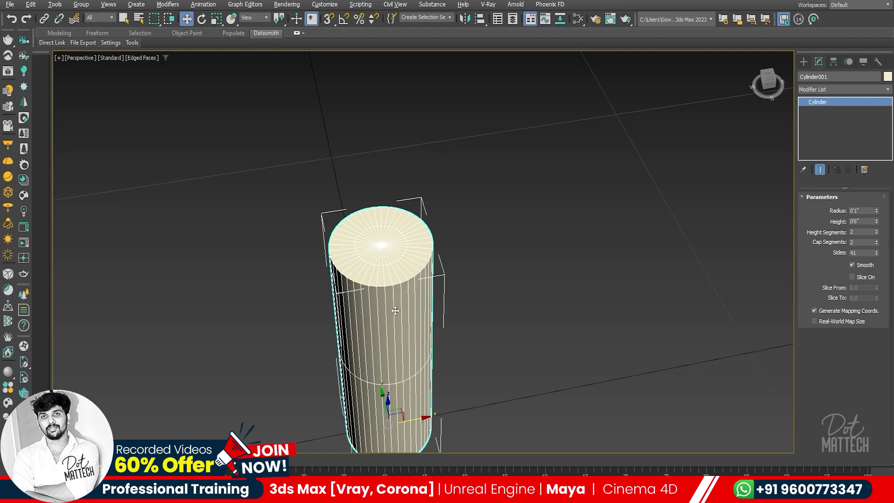
- Convert the cylinder to an Editable Poly and select its top cap polygons
{"action": "right_click", "coordinate": [385, 252]}
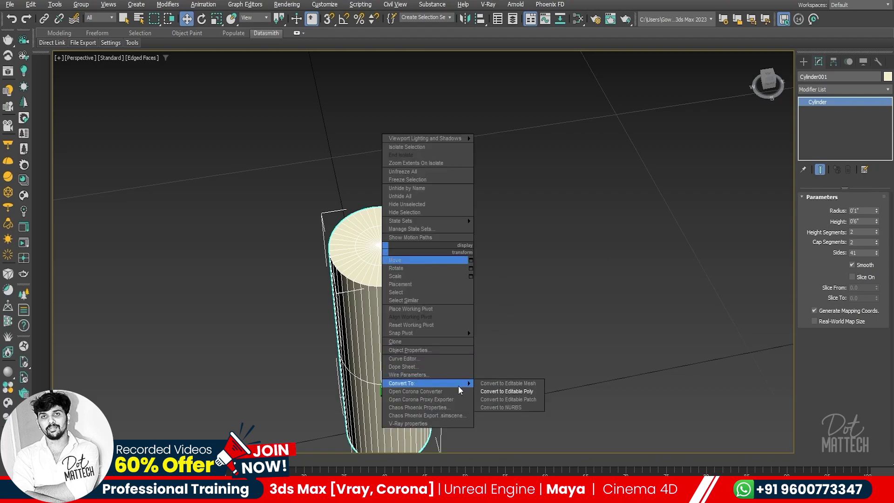
{"action": "left_click", "coordinate": [522, 391]}
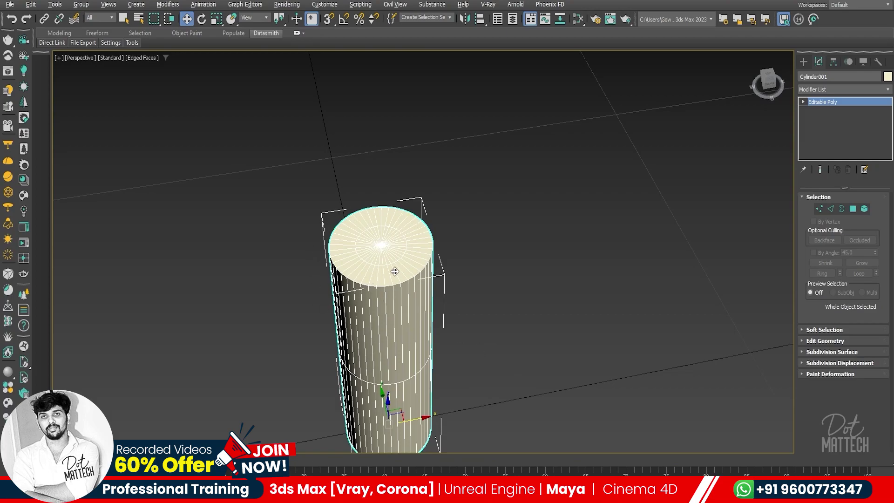
{"action": "left_click", "coordinate": [855, 208]}
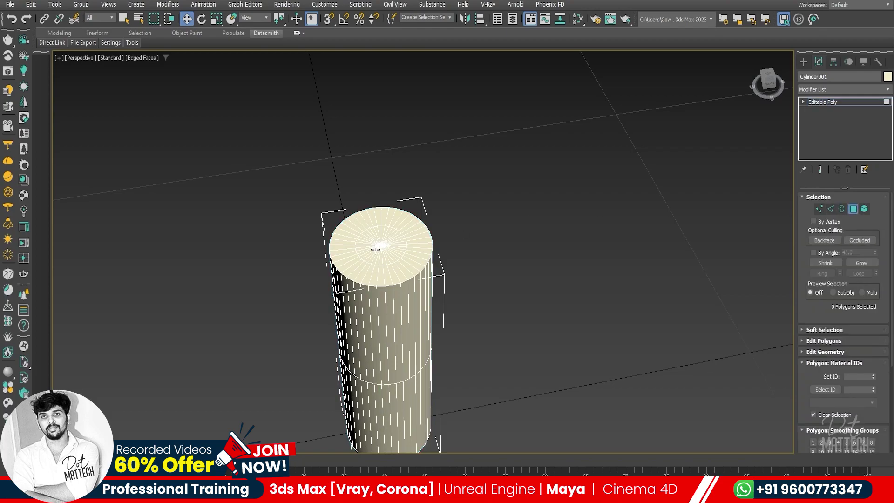
{"action": "double_click", "coordinate": [377, 247]}
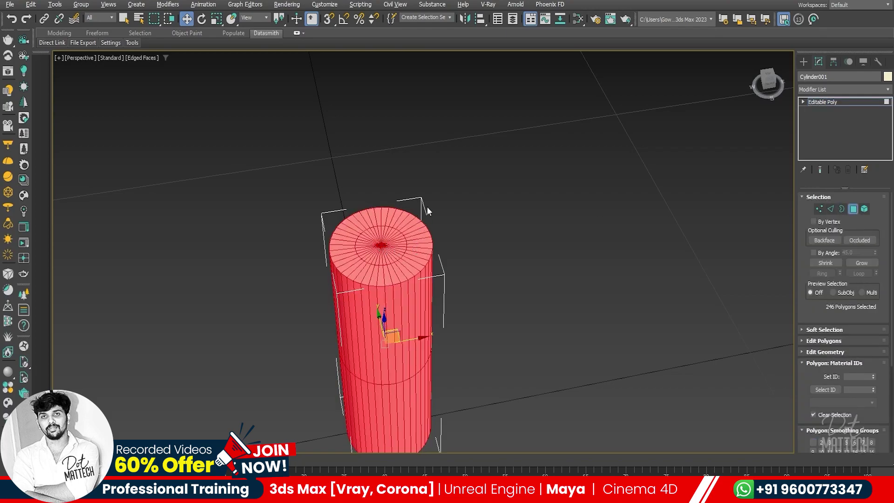
{"action": "mouse_move", "coordinate": [427, 207]}
{"action": "middle_mouse_down", "text": "alt"}
{"action": "mouse_move", "coordinate": [480, 281]}
{"action": "mouse_move", "coordinate": [475, 243]}
{"action": "middle_mouse_up", "text": "alt"}
{"action": "left_click_drag", "start_coordinate": [477, 401], "coordinate": [356, 344]}
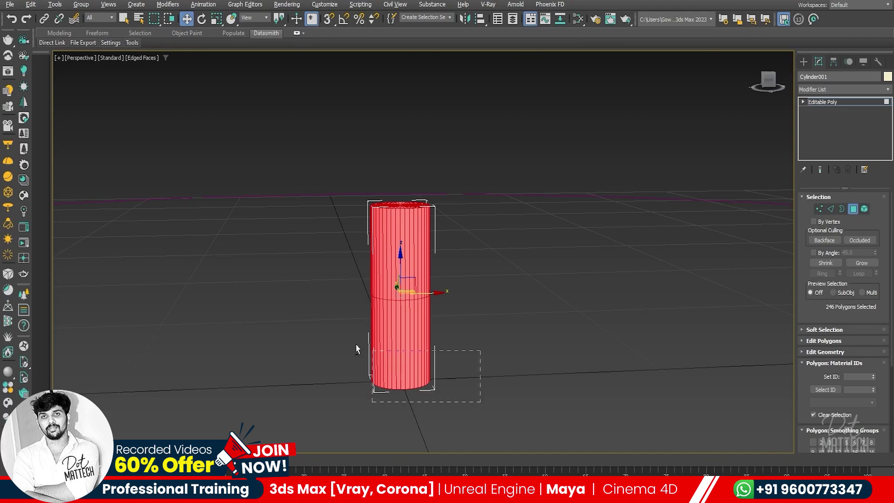
{"action": "mouse_move", "coordinate": [362, 224]}
{"action": "middle_mouse_down", "text": "alt"}
{"action": "mouse_move", "coordinate": [424, 151]}
{"action": "mouse_move", "coordinate": [529, 180]}
{"action": "mouse_move", "coordinate": [449, 260]}
{"action": "middle_mouse_up", "text": "alt"}
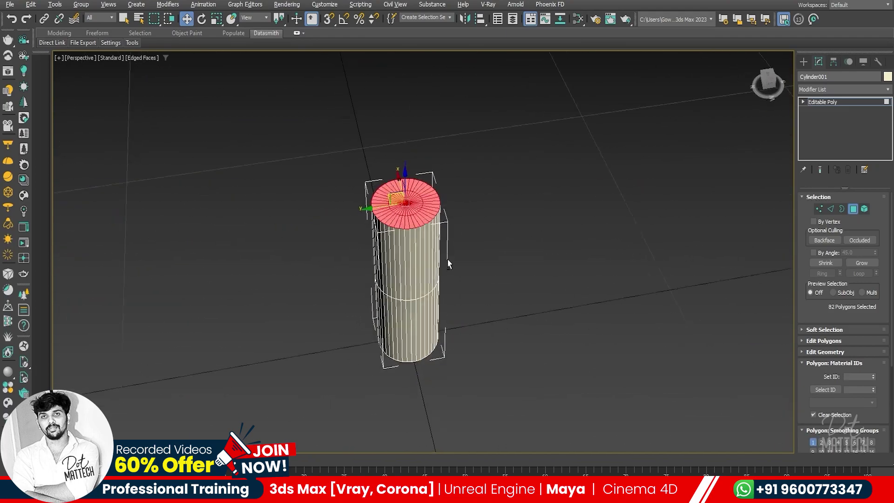
- Assign material ID 1 to the top cap and ID 2 to the remaining polygons
{"action": "left_click", "coordinate": [850, 377]}
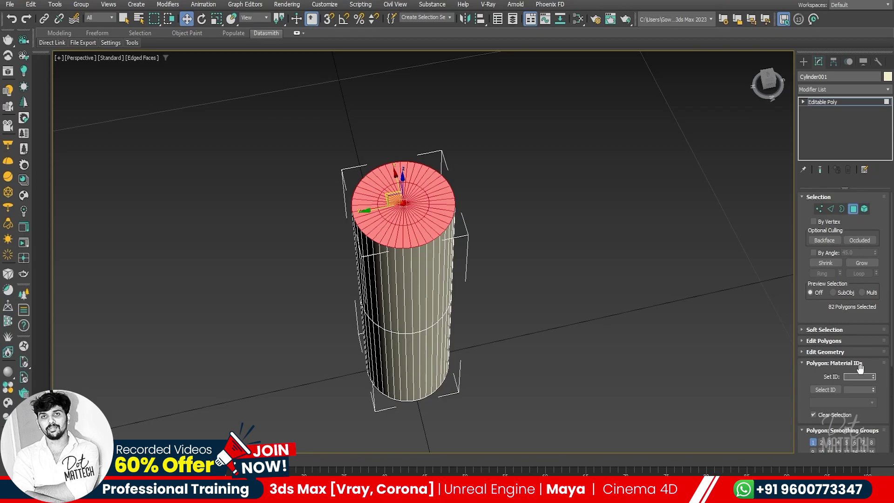
{"action": "type", "text": "1"}
{"action": "key", "text": "Return"}
{"action": "key", "text": "ctrl+i"}
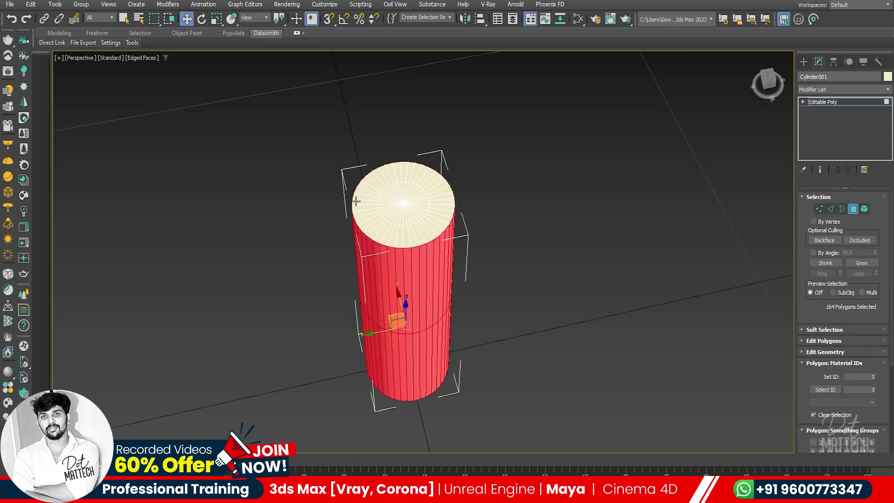
{"action": "left_click", "coordinate": [852, 376]}
{"action": "left_click", "coordinate": [853, 209]}
{"action": "left_click", "coordinate": [520, 232]}
{"action": "left_click", "coordinate": [399, 189]}
- Turn off edged faces and move the cylinder onto the circle's right edge
{"action": "key", "text": "F4"}
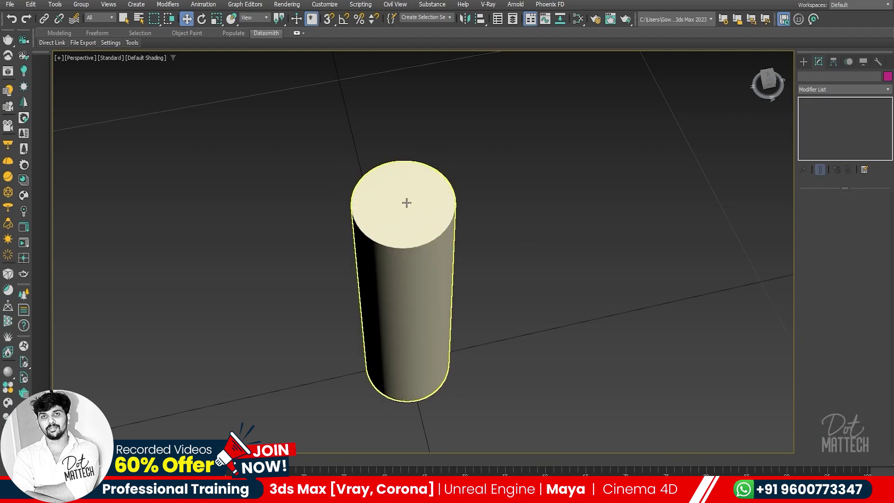
{"action": "scroll", "coordinate": [427, 232], "scroll_direction": "down", "scroll_amount": 5}
{"action": "scroll", "coordinate": [424, 229], "scroll_direction": "down", "scroll_amount": 5}
{"action": "scroll", "coordinate": [421, 227], "scroll_direction": "down", "scroll_amount": 4}
{"action": "left_click", "coordinate": [417, 226]}
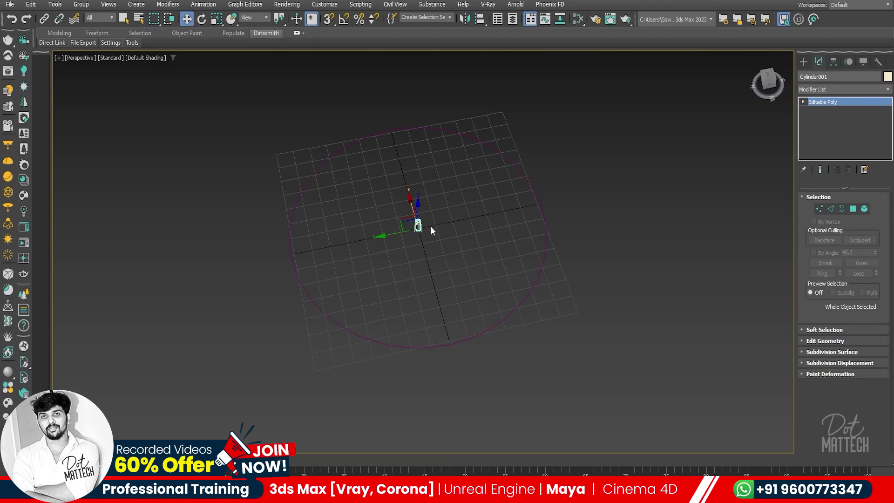
{"action": "left_click", "coordinate": [542, 202]}
{"action": "left_click_drag", "start_coordinate": [390, 236], "coordinate": [514, 210]}
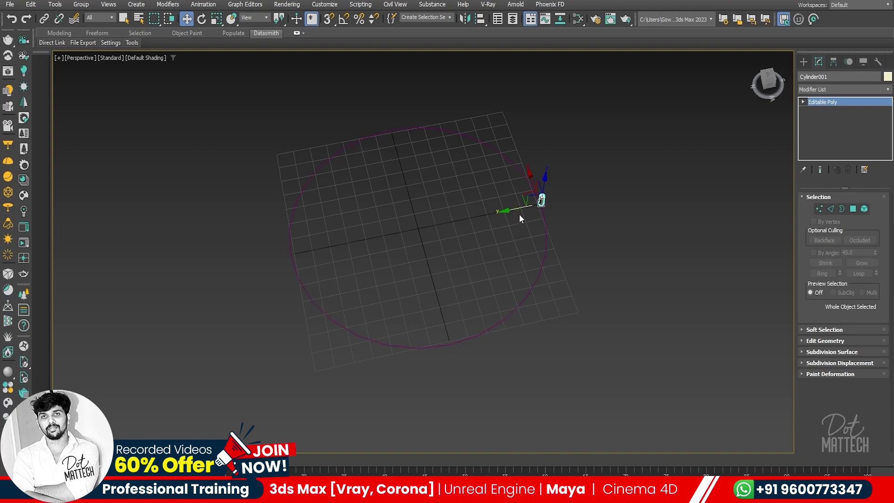
- Clone an instance, Cylinder002, onto the circle's left edge and select both cylinders
{"action": "left_click_drag", "start_coordinate": [514, 210], "coordinate": [262, 239], "text": "shift"}
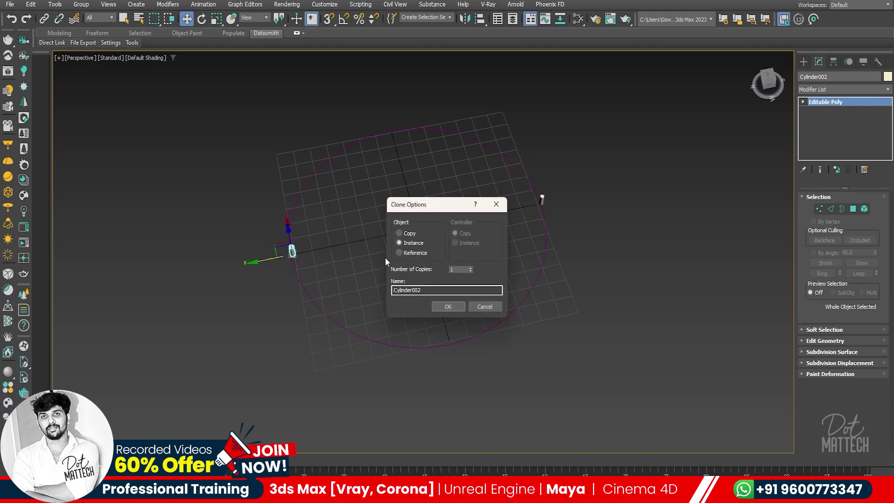
{"action": "left_click", "coordinate": [407, 247]}
{"action": "left_click", "coordinate": [446, 307]}
{"action": "scroll", "coordinate": [325, 275], "scroll_direction": "up", "scroll_amount": 4}
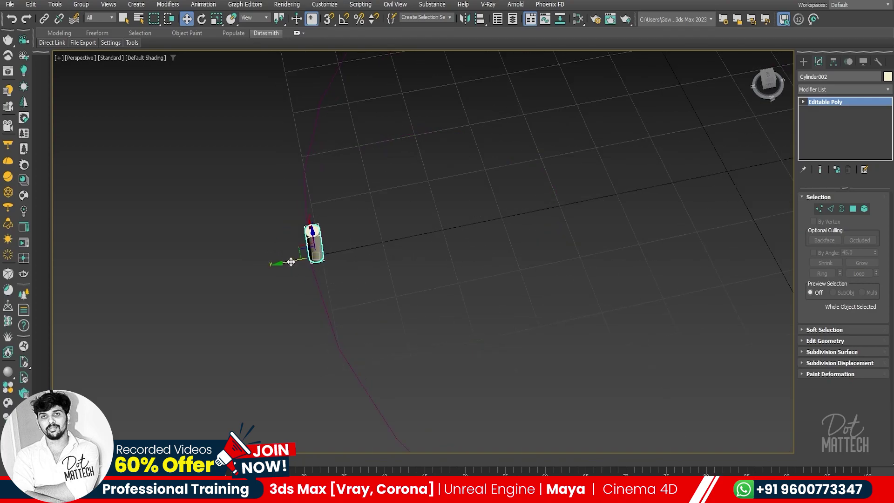
{"action": "scroll", "coordinate": [307, 281], "scroll_direction": "down", "scroll_amount": 4}
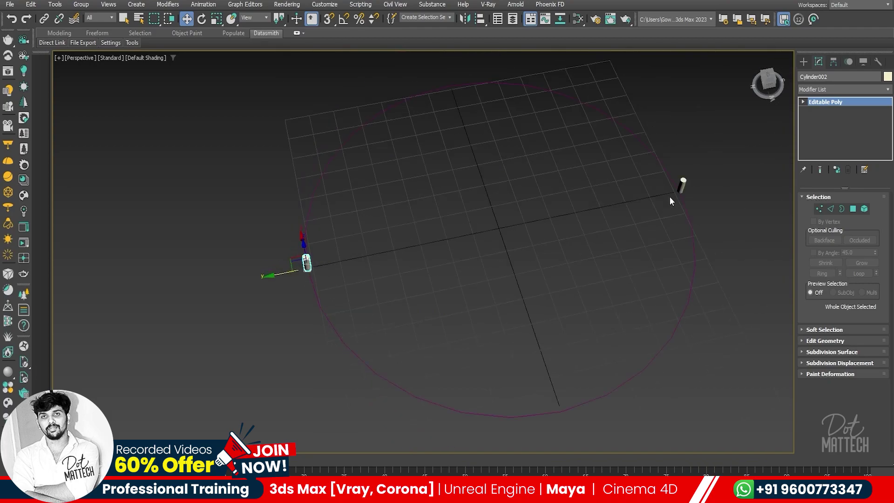
{"action": "left_click", "coordinate": [683, 187]}
{"action": "left_click", "coordinate": [306, 261], "text": "ctrl"}
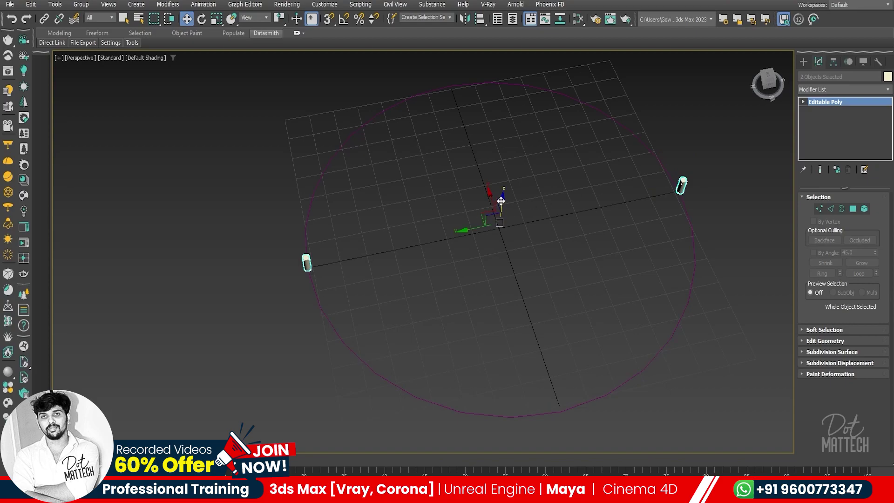
- With angle snap on, rotate instanced copies of the pair about the centre to make eight cylinders
{"action": "key", "text": "e"}
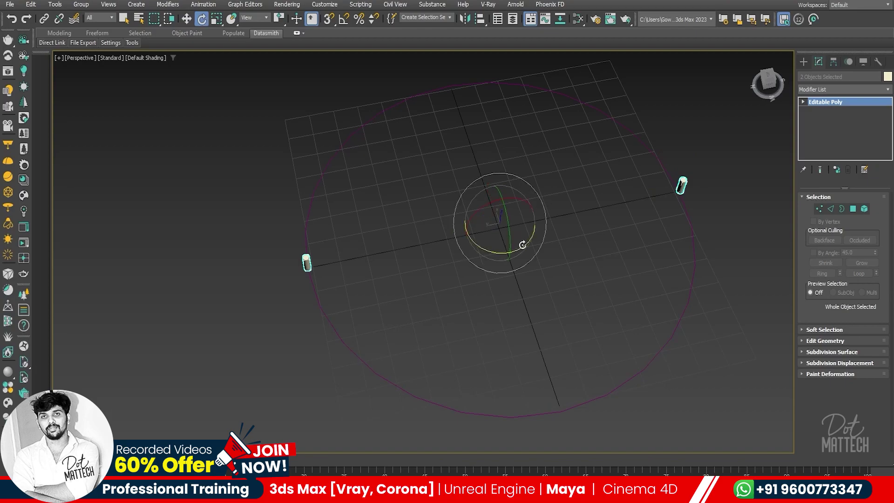
{"action": "left_click", "coordinate": [343, 21]}
{"action": "left_click_drag", "start_coordinate": [524, 246], "coordinate": [487, 268], "text": "shift"}
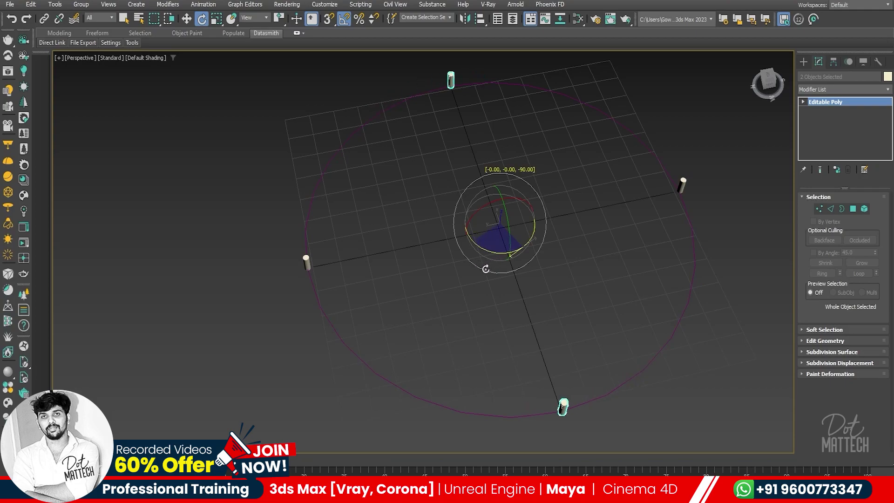
{"action": "left_click_drag", "start_coordinate": [486, 269], "coordinate": [505, 266], "text": "shift"}
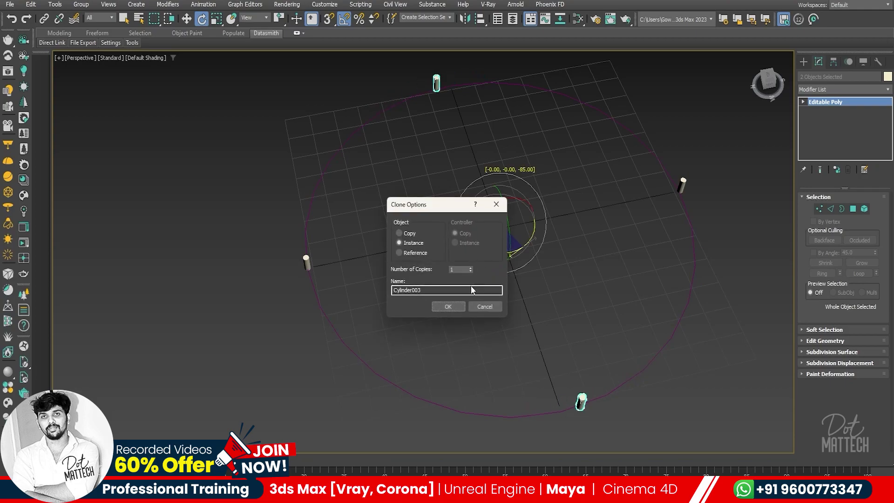
{"action": "key", "text": "Return"}
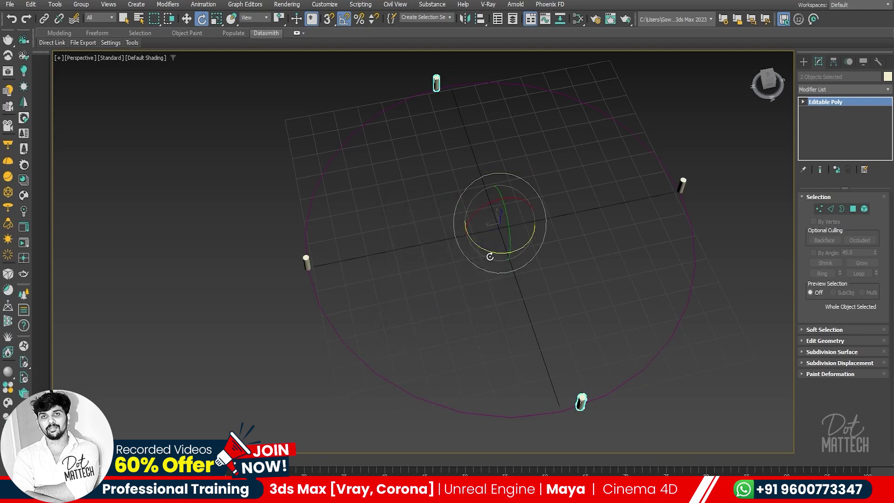
{"action": "left_click_drag", "start_coordinate": [512, 261], "coordinate": [529, 279]}
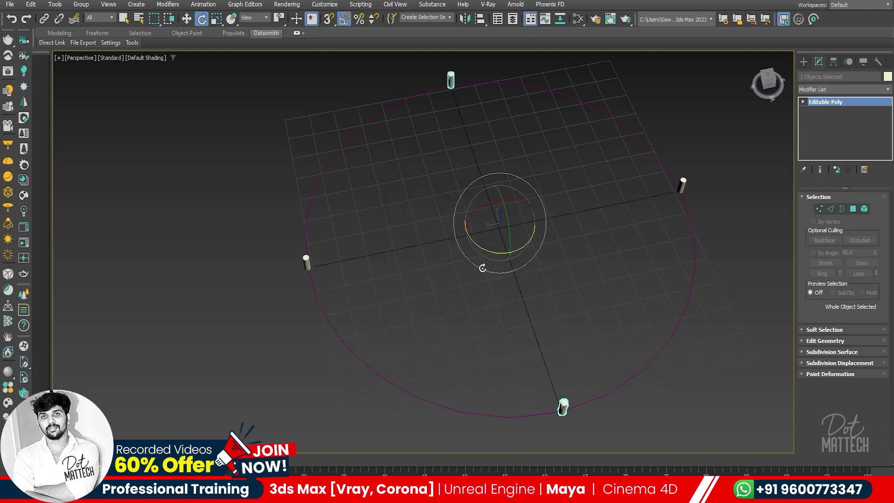
{"action": "mouse_move", "coordinate": [479, 246]}
{"action": "left_mouse_down"}
{"action": "mouse_move", "coordinate": [499, 252]}
{"action": "mouse_move", "coordinate": [541, 221]}
{"action": "mouse_move", "coordinate": [540, 229]}
{"action": "left_mouse_up"}
{"action": "key", "text": "Return"}
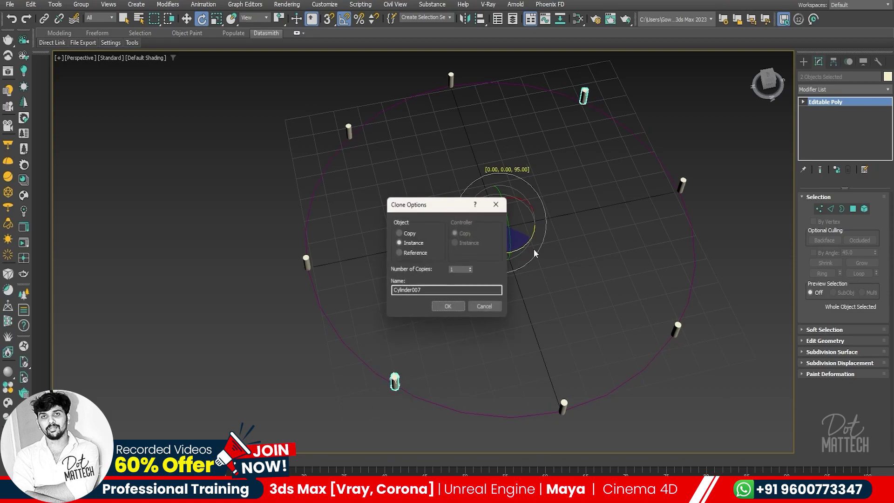
{"action": "left_click", "coordinate": [453, 308]}
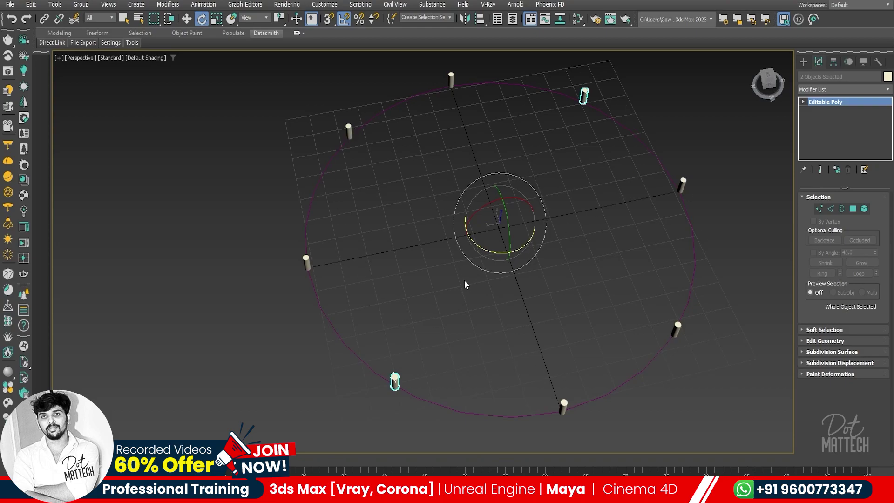
{"action": "mouse_move", "coordinate": [531, 297]}
{"action": "middle_mouse_down", "text": "alt"}
{"action": "mouse_move", "coordinate": [498, 325]}
{"action": "mouse_move", "coordinate": [509, 282]}
{"action": "mouse_move", "coordinate": [485, 313]}
{"action": "mouse_move", "coordinate": [511, 323]}
{"action": "middle_mouse_up", "text": "alt"}
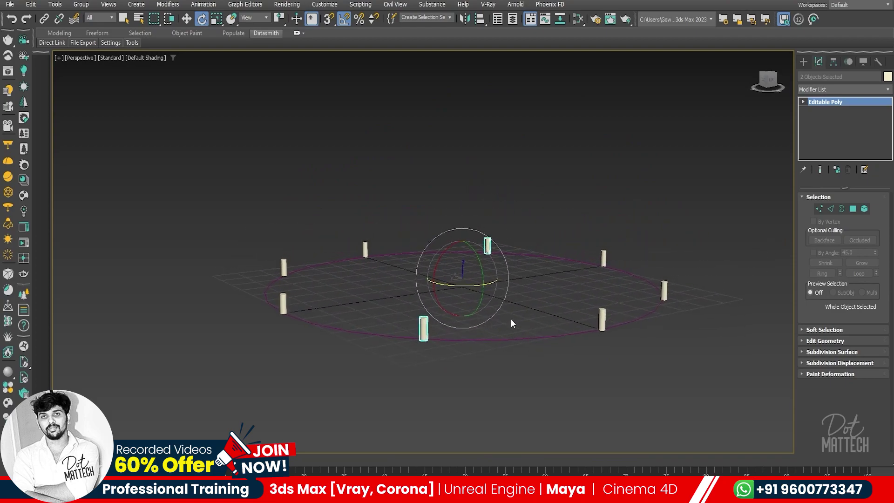
- Select one cylinder and set the animation End Time to 449 in Time Configuration
{"action": "left_click", "coordinate": [571, 278]}
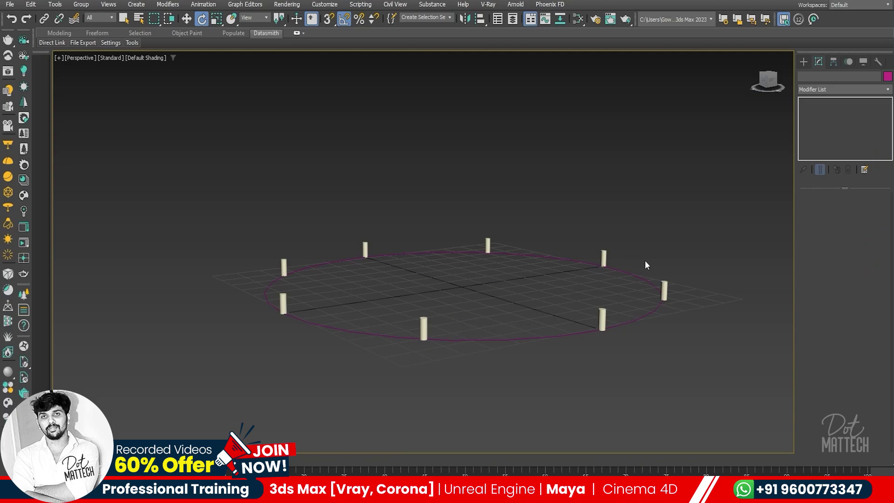
{"action": "mouse_move", "coordinate": [645, 262]}
{"action": "middle_mouse_down", "text": "alt"}
{"action": "mouse_move", "coordinate": [618, 295]}
{"action": "mouse_move", "coordinate": [562, 297]}
{"action": "middle_mouse_up", "text": "alt"}
{"action": "scroll", "coordinate": [491, 247], "scroll_direction": "up", "scroll_amount": 8}
{"action": "left_click", "coordinate": [482, 219]}
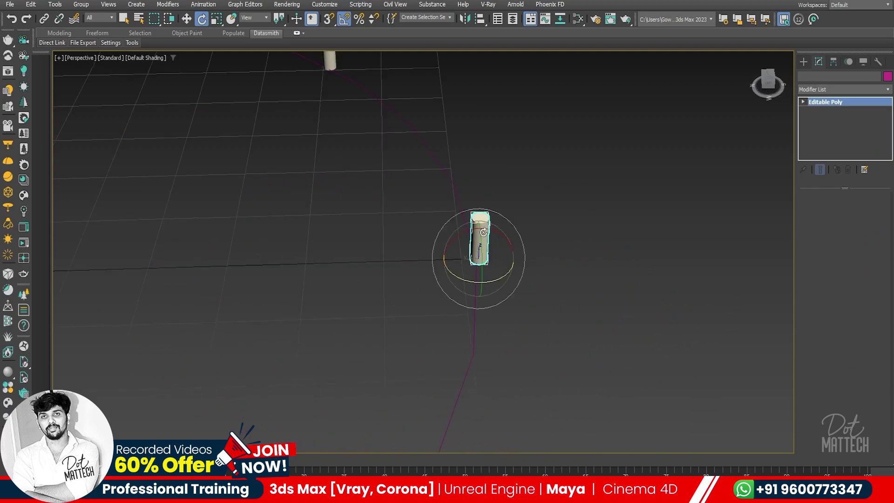
{"action": "scroll", "coordinate": [465, 218], "scroll_direction": "up", "scroll_amount": 2}
{"action": "scroll", "coordinate": [447, 213], "scroll_direction": "up", "scroll_amount": 2}
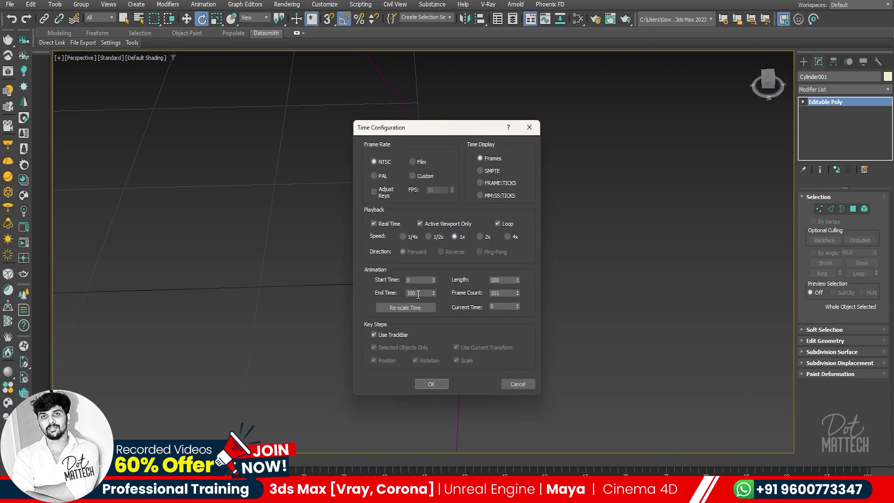
{"action": "double_click", "coordinate": [419, 292]}
{"action": "type", "text": "449"}
{"action": "left_click", "coordinate": [420, 280]}
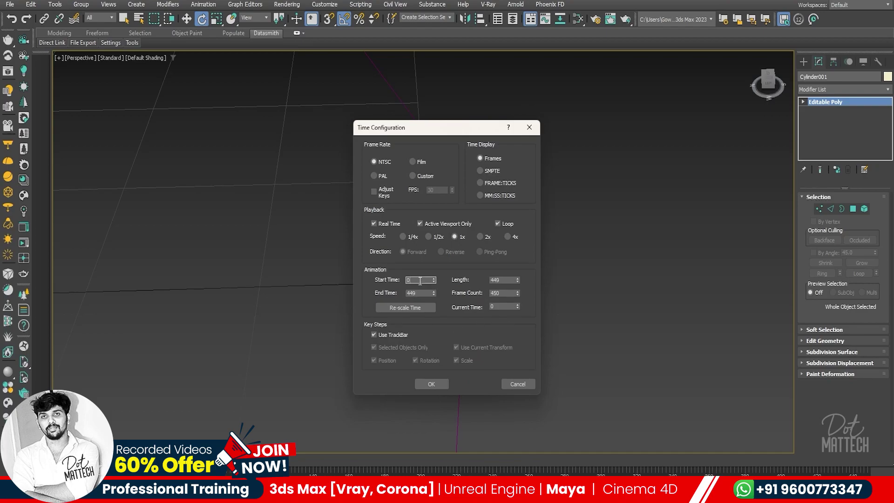
{"action": "left_click", "coordinate": [431, 384]}
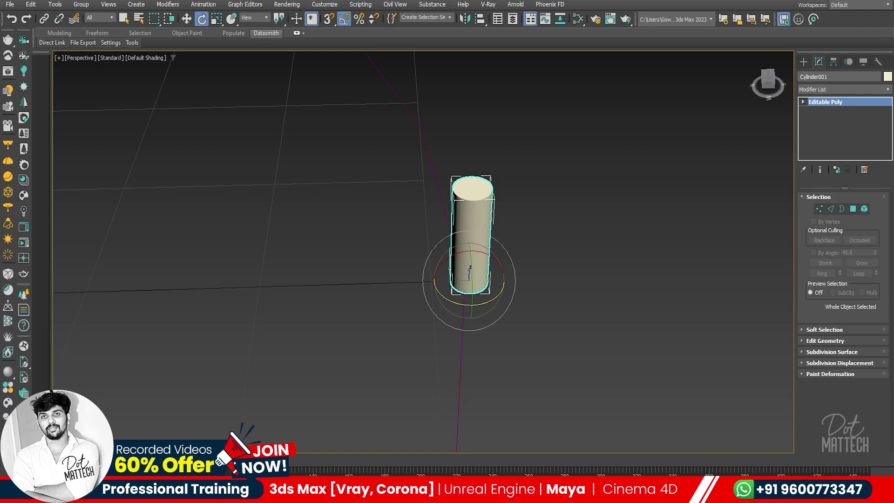
- With Auto Key on, key the cylinder tilting 55° about X and swinging back the other way
{"action": "key", "text": "n"}
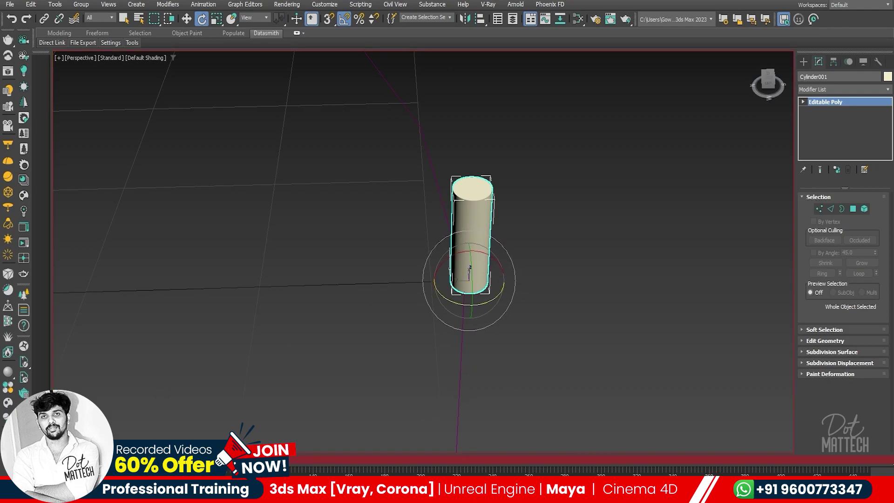
{"action": "key", "text": "q"}
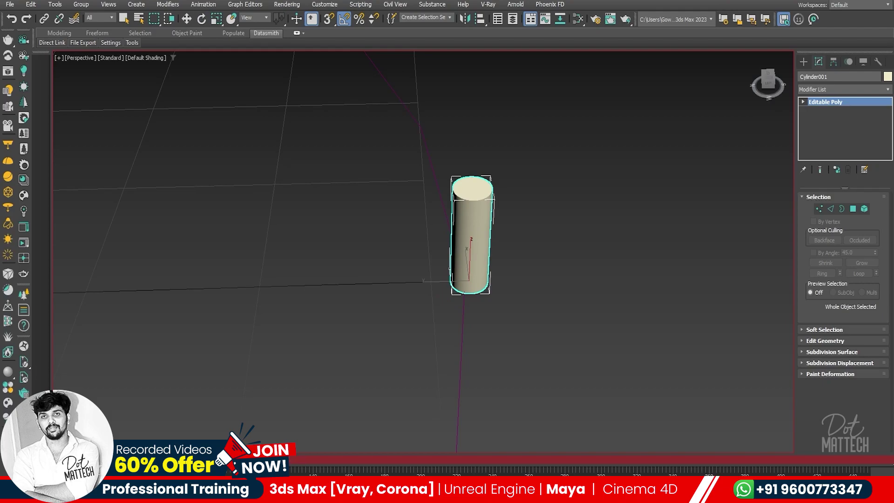
{"action": "key", "text": "e"}
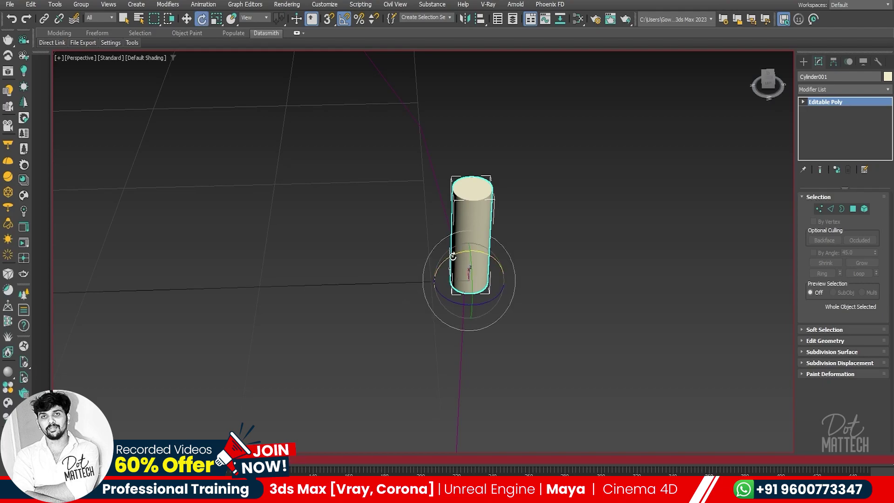
{"action": "left_click_drag", "start_coordinate": [443, 260], "coordinate": [440, 258]}
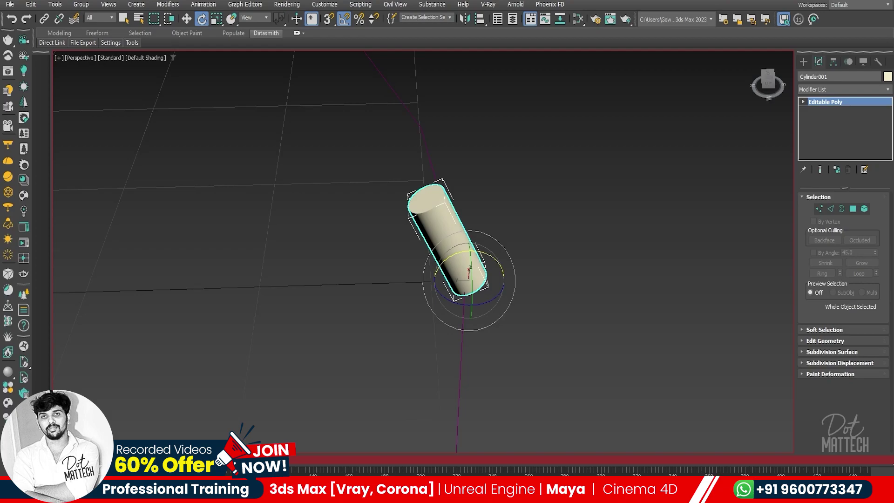
{"action": "key", "text": "q"}
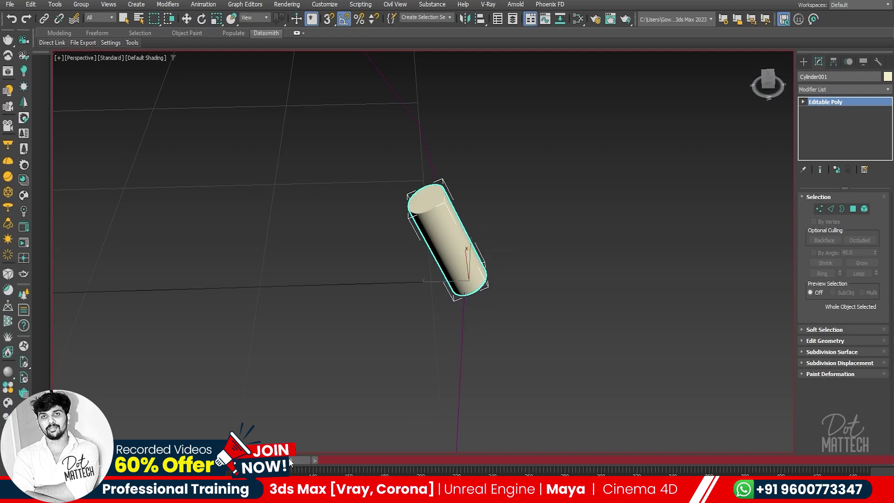
{"action": "key", "text": "e"}
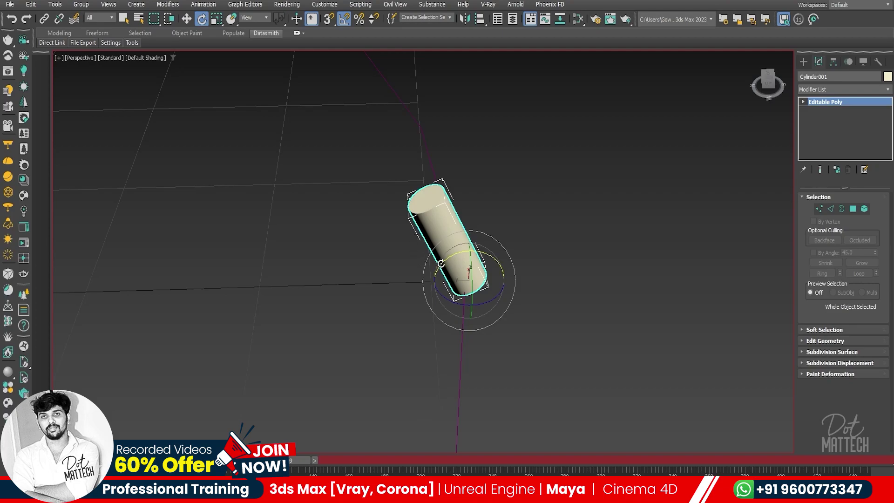
{"action": "left_click_drag", "start_coordinate": [441, 264], "coordinate": [469, 257]}
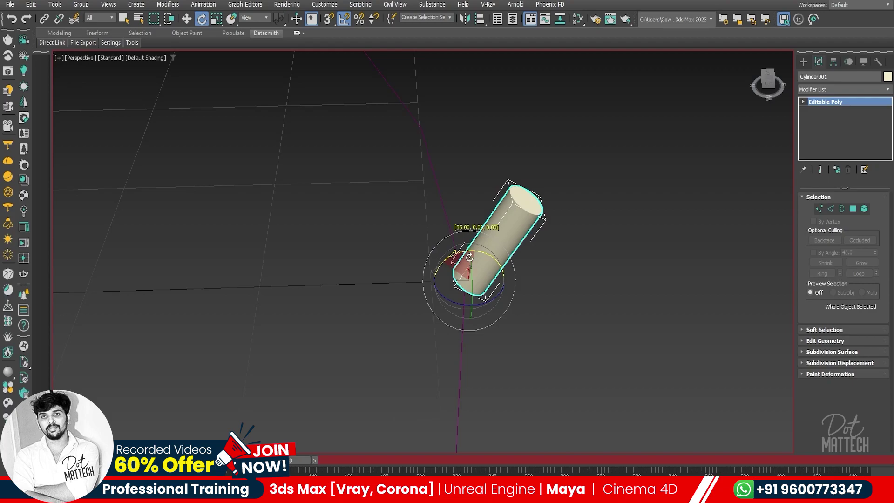
{"action": "mouse_move", "coordinate": [469, 258]}
{"action": "left_mouse_down"}
{"action": "mouse_move", "coordinate": [458, 293]}
{"action": "mouse_move", "coordinate": [448, 263]}
{"action": "left_mouse_up"}
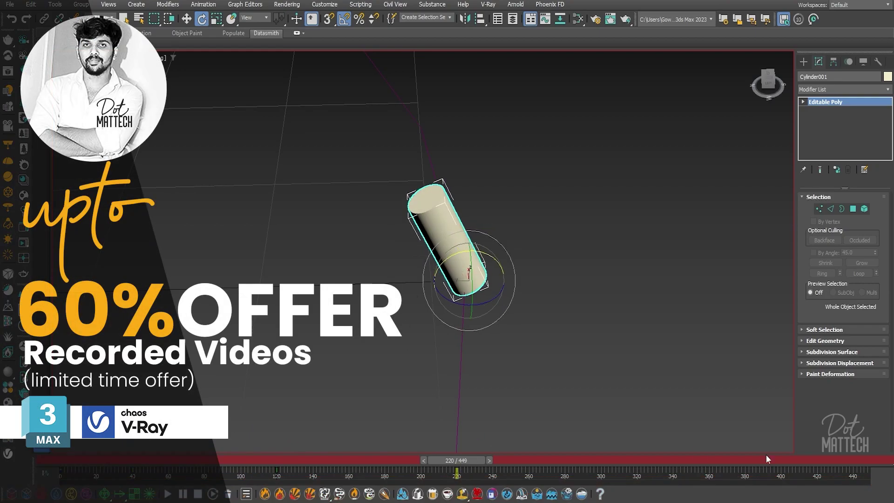
- Turn off Auto Key and play the animation from frame 0
{"action": "key", "text": "n"}
{"action": "key", "text": "Home"}
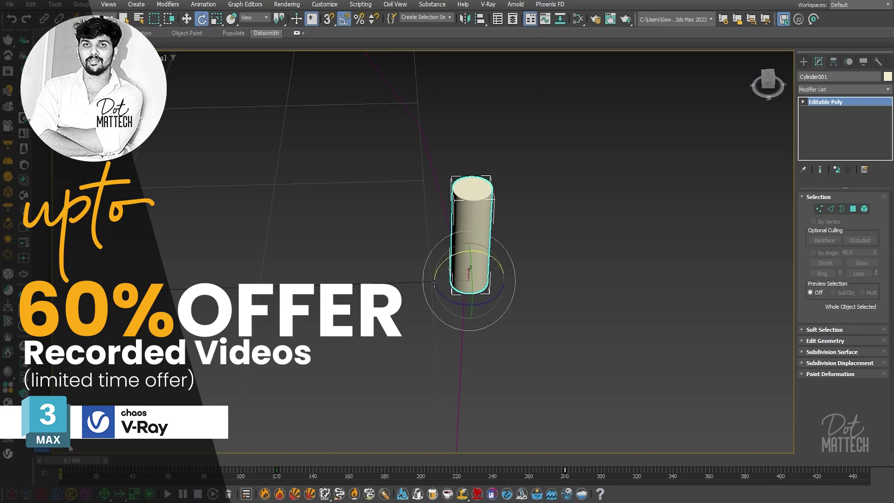
{"action": "key", "text": "slash"}
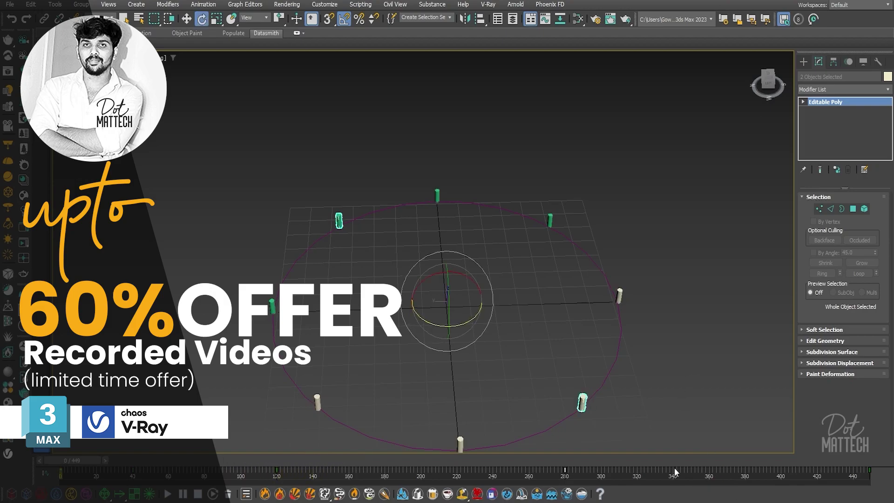
- Clear the selection, then zoom out and orbit to view the whole cylinder ring
{"action": "left_click", "coordinate": [521, 252]}
{"action": "scroll", "coordinate": [387, 250], "scroll_direction": "down", "scroll_amount": 3}
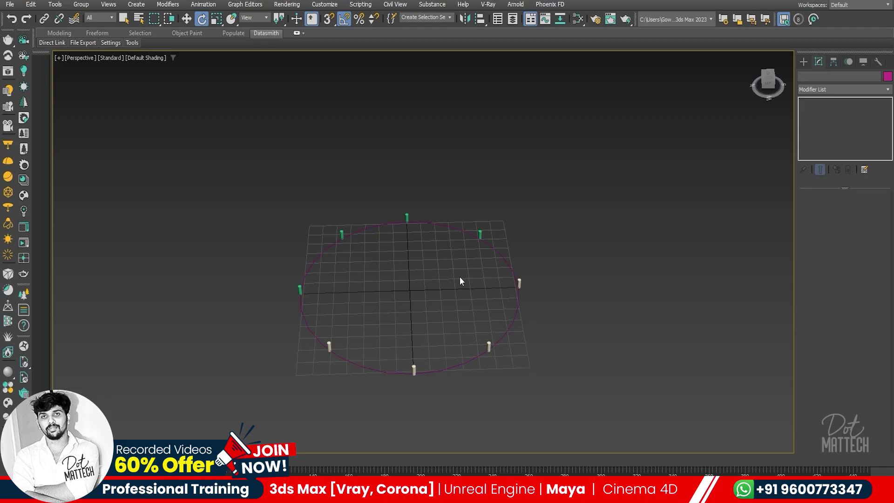
{"action": "scroll", "coordinate": [494, 292], "scroll_direction": "down", "scroll_amount": 3}
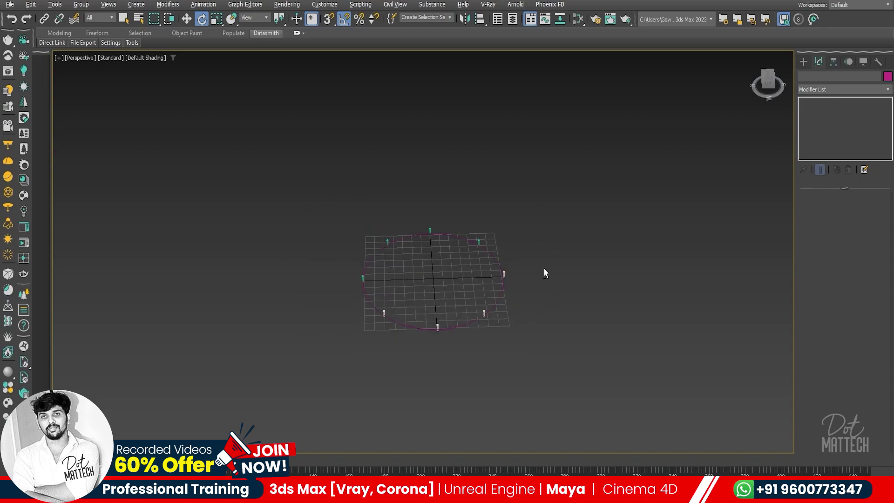
{"action": "mouse_move", "coordinate": [545, 239]}
{"action": "middle_mouse_down", "text": "alt"}
{"action": "mouse_move", "coordinate": [463, 273]}
{"action": "mouse_move", "coordinate": [256, 302]}
{"action": "middle_mouse_up", "text": "alt"}
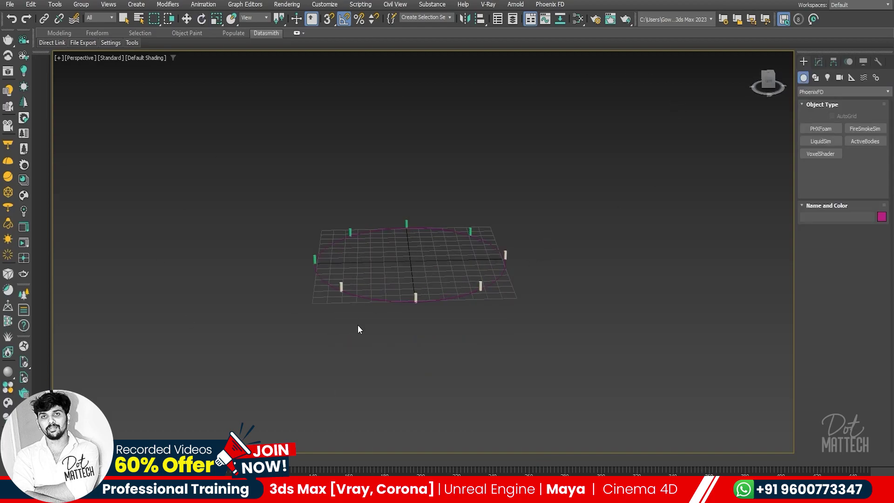
- Create the PhoenixFDLiquid001 simulator box around the cylinder ring, sized 984 × 594 × 166 voxels
{"action": "key", "text": "t"}
{"action": "scroll", "coordinate": [400, 281], "scroll_direction": "down", "scroll_amount": 5}
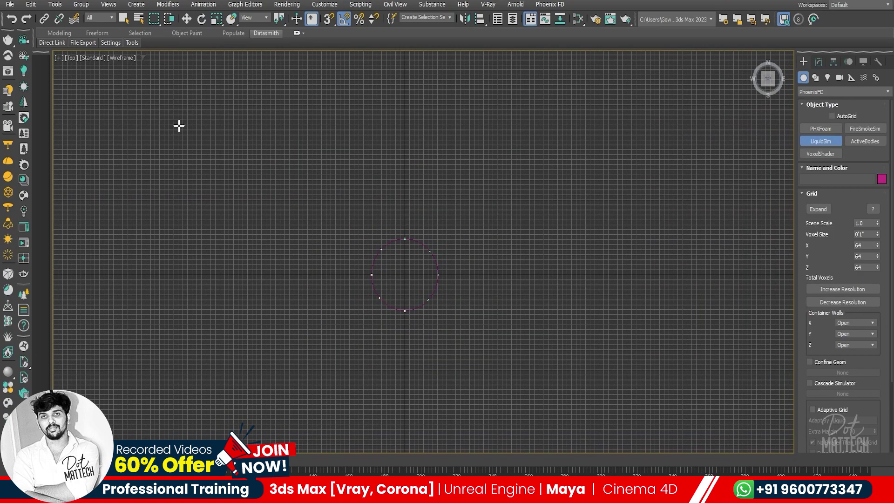
{"action": "left_click_drag", "start_coordinate": [179, 126], "coordinate": [634, 422]}
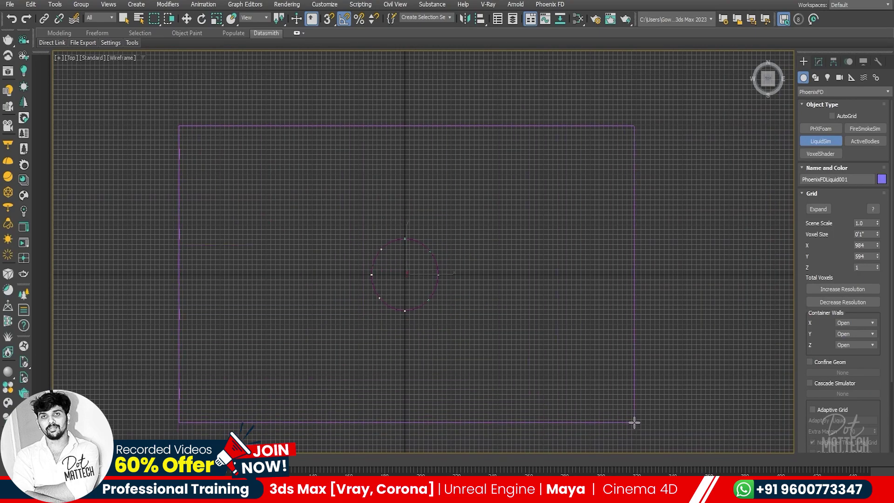
{"action": "key", "text": "f"}
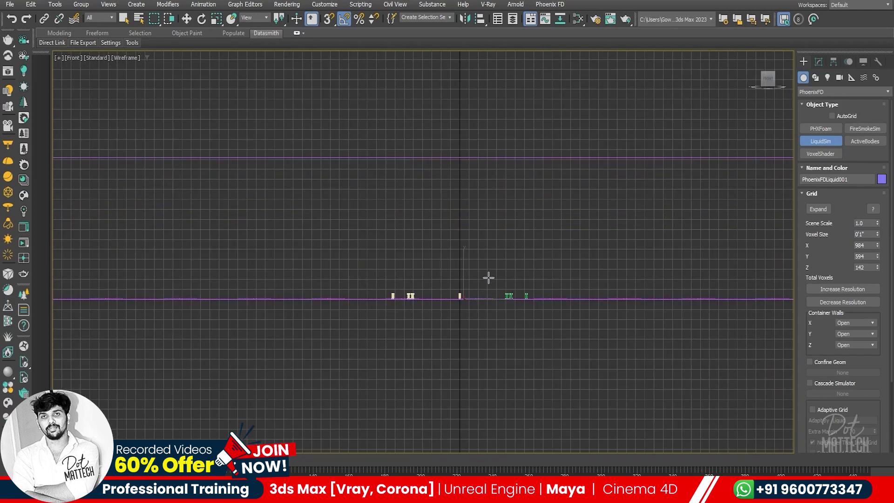
{"action": "left_click", "coordinate": [489, 257]}
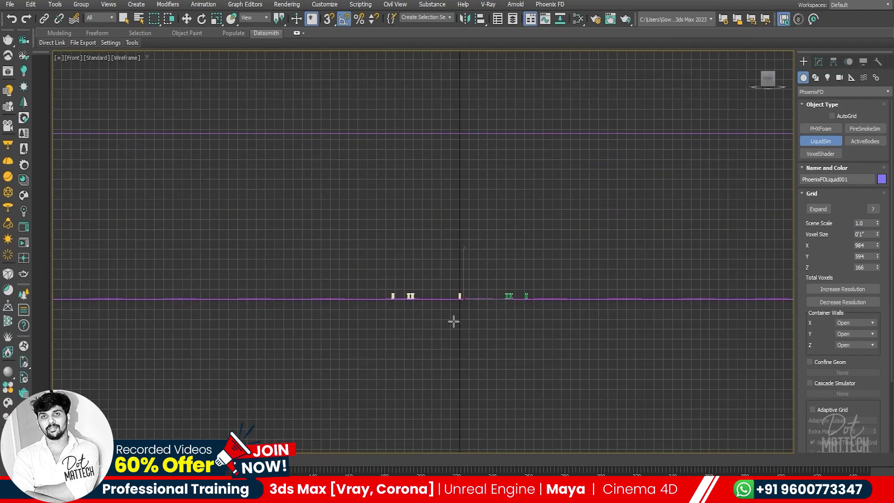
{"action": "key", "text": "e"}
{"action": "key", "text": "p"}
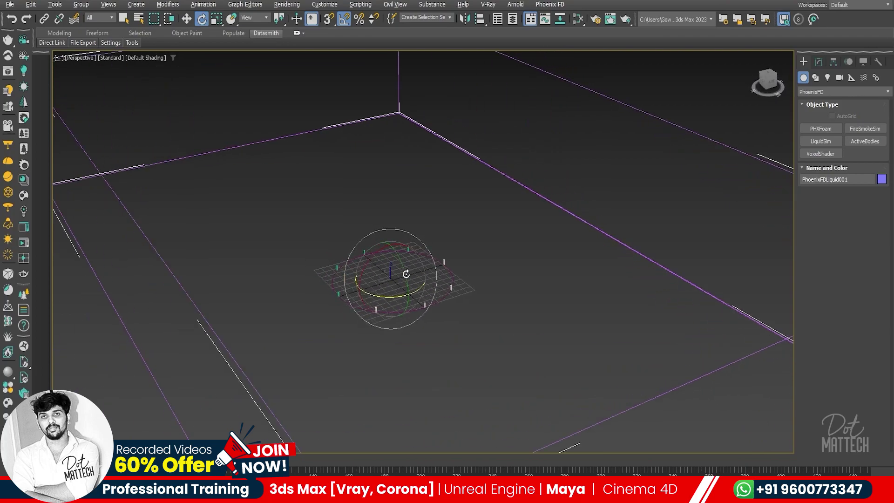
{"action": "mouse_move", "coordinate": [406, 273]}
{"action": "middle_mouse_down", "text": "alt"}
{"action": "mouse_move", "coordinate": [569, 286]}
{"action": "mouse_move", "coordinate": [559, 289]}
{"action": "middle_mouse_up", "text": "alt"}
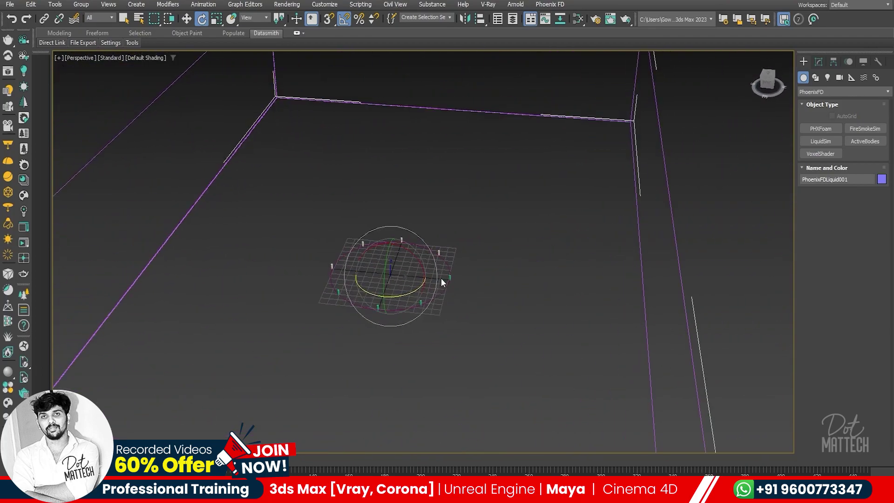
{"action": "left_click", "coordinate": [484, 289]}
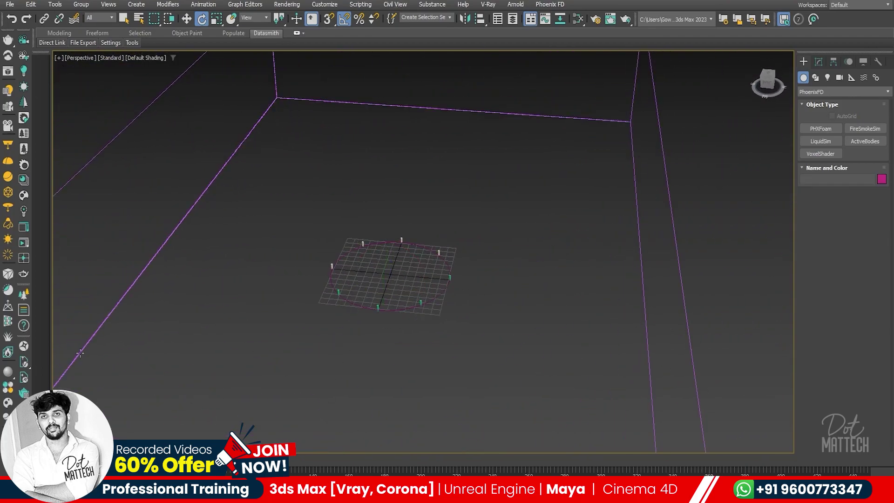
- Place a Phoenix FD LiquidSrc helper in the scene and select it for editing
{"action": "left_click", "coordinate": [851, 78]}
{"action": "left_click", "coordinate": [821, 154]}
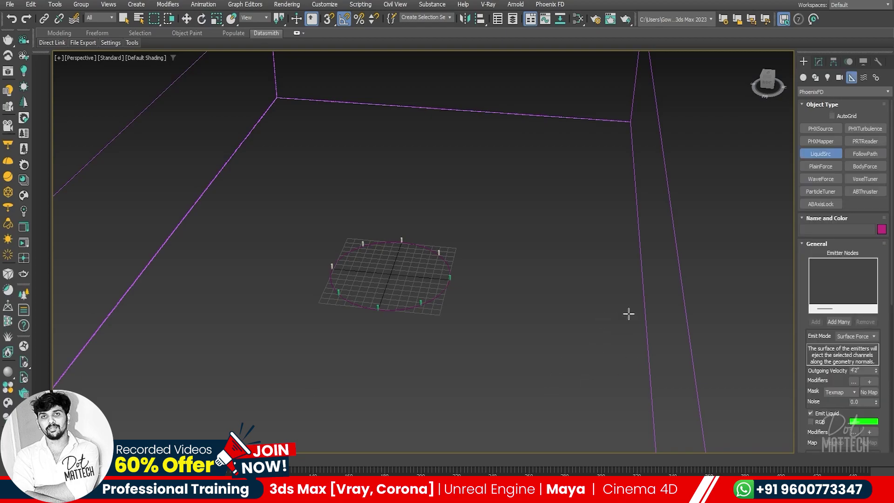
{"action": "left_click_drag", "start_coordinate": [675, 314], "coordinate": [687, 325]}
{"action": "key", "text": "e"}
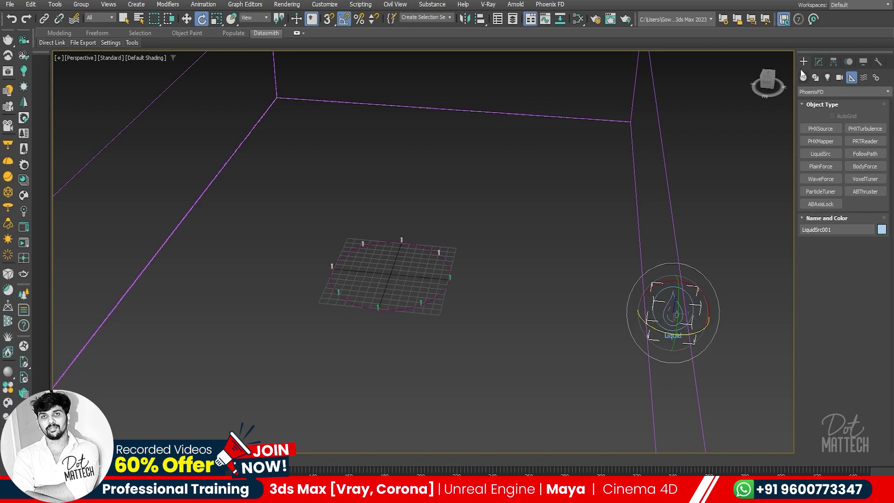
{"action": "mouse_move", "coordinate": [794, 197]}
{"action": "left_mouse_down"}
{"action": "mouse_move", "coordinate": [679, 197]}
{"action": "mouse_move", "coordinate": [689, 197]}
{"action": "left_mouse_up"}
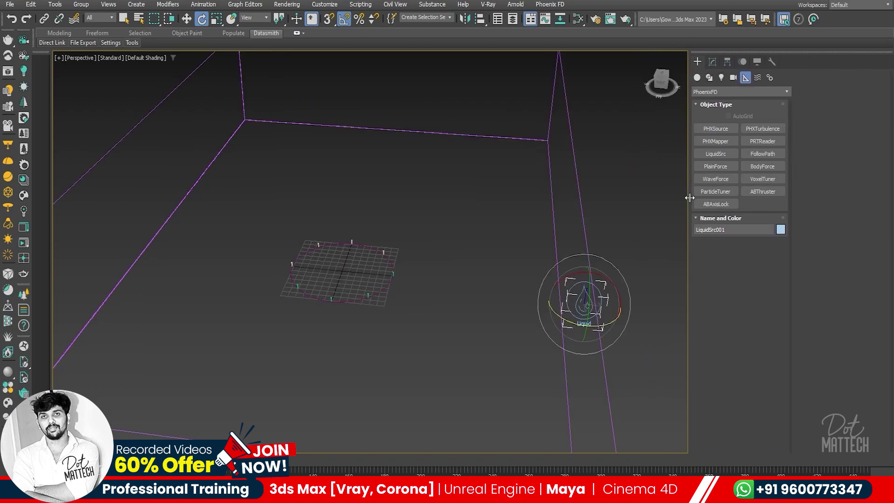
{"action": "key", "text": "q"}
{"action": "left_click", "coordinate": [606, 303]}
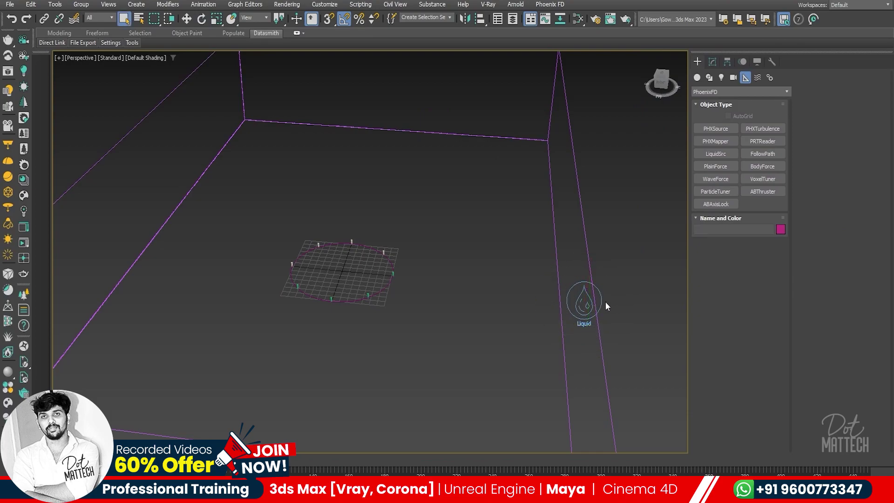
{"action": "left_click", "coordinate": [576, 306]}
{"action": "left_click", "coordinate": [713, 61]}
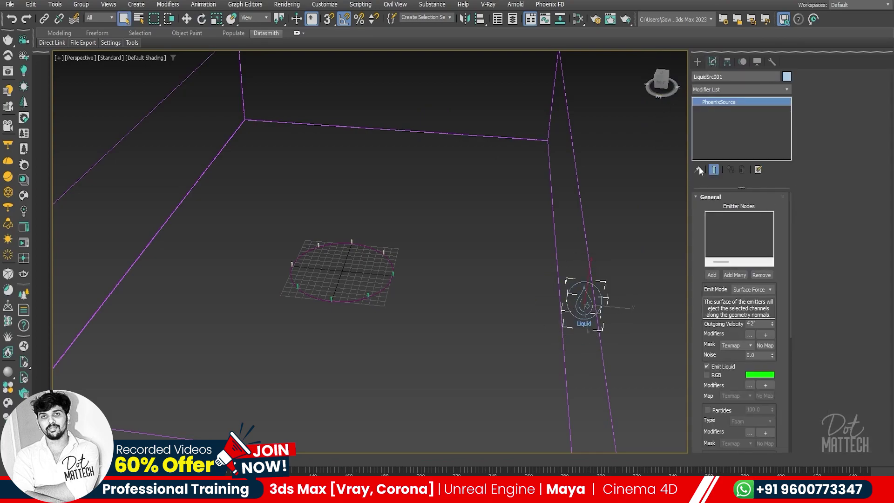
- Add Cylinder009, Cylinder012, Cylinder010 and Cylinder014 as emitter nodes of the source
{"action": "left_click", "coordinate": [711, 274]}
{"action": "scroll", "coordinate": [370, 269], "scroll_direction": "up", "scroll_amount": 3}
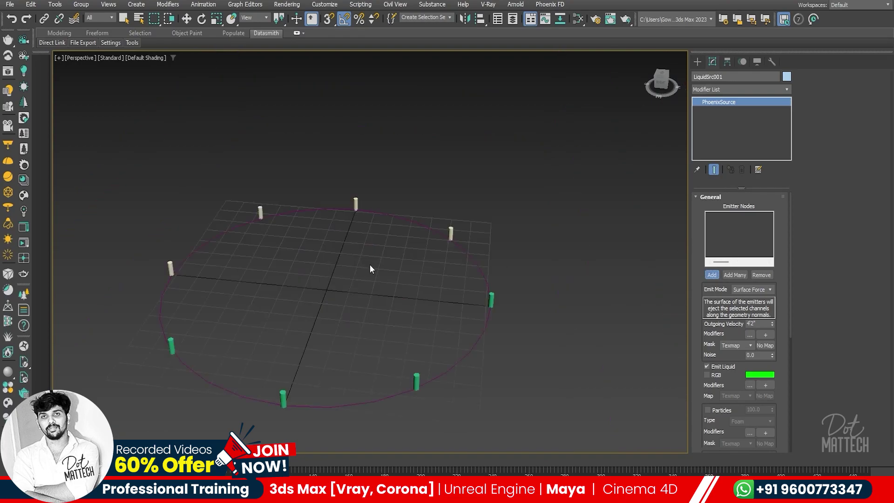
{"action": "left_click", "coordinate": [492, 298]}
{"action": "left_click", "coordinate": [712, 275]}
{"action": "left_click", "coordinate": [451, 233]}
{"action": "left_click", "coordinate": [710, 275]}
{"action": "left_click", "coordinate": [357, 203]}
{"action": "left_click", "coordinate": [713, 275]}
{"action": "left_click", "coordinate": [261, 212]}
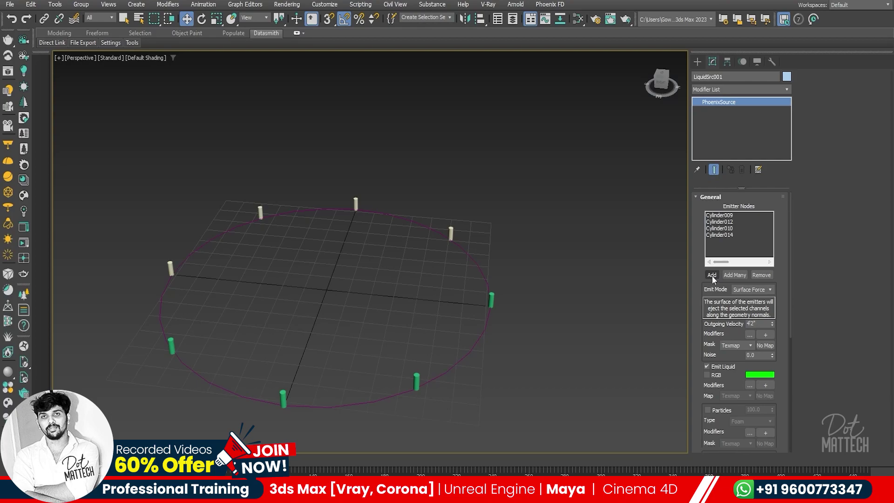
- Add Cylinder001, Cylinder015, Cylinder011 and the last cylinder as emitter nodes
{"action": "left_click", "coordinate": [712, 276]}
{"action": "left_click", "coordinate": [169, 270]}
{"action": "left_click", "coordinate": [710, 275]}
{"action": "left_click", "coordinate": [416, 382]}
{"action": "left_click", "coordinate": [711, 276]}
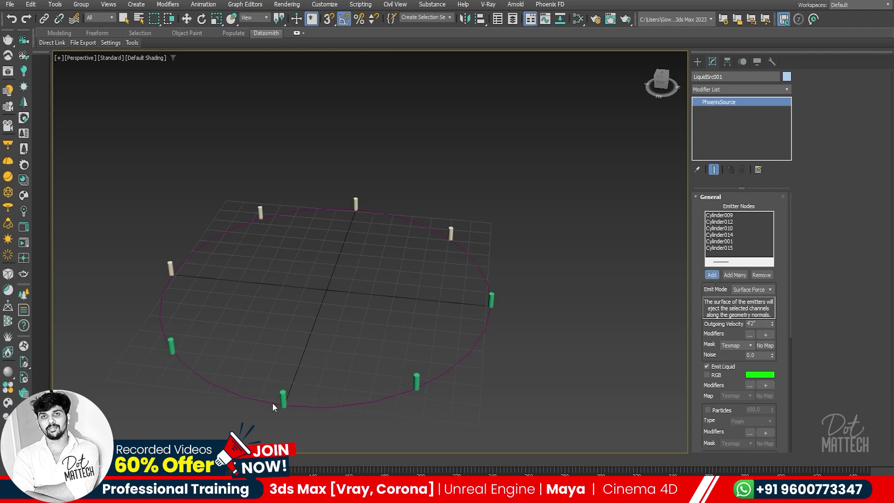
{"action": "left_click", "coordinate": [283, 398]}
{"action": "left_click", "coordinate": [711, 276]}
{"action": "left_click", "coordinate": [171, 344]}
{"action": "mouse_move", "coordinate": [726, 230]}
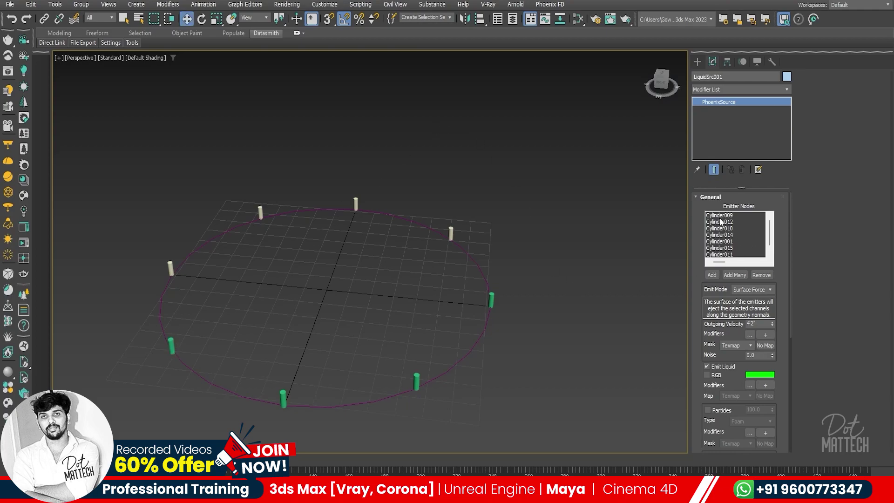
- Restrict the liquid source's emission to Polygon ID 1
{"action": "scroll", "coordinate": [329, 273], "scroll_direction": "down", "scroll_amount": 10}
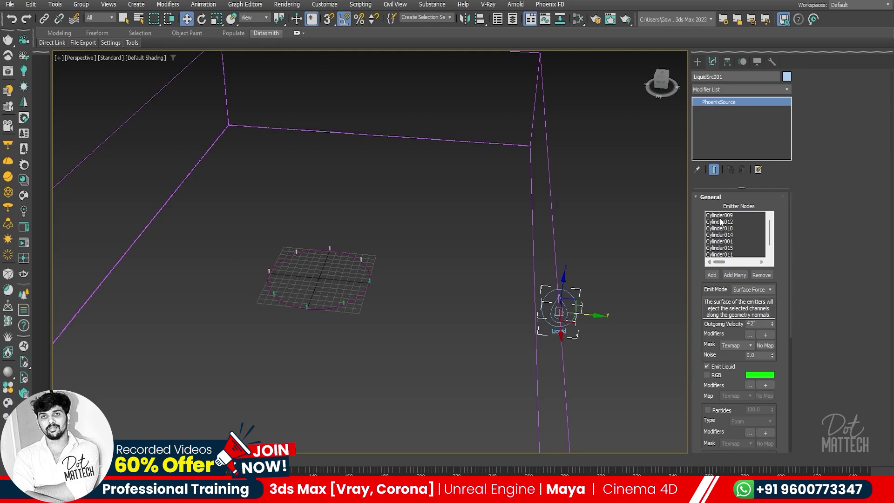
{"action": "left_click_drag", "start_coordinate": [703, 324], "coordinate": [700, 169]}
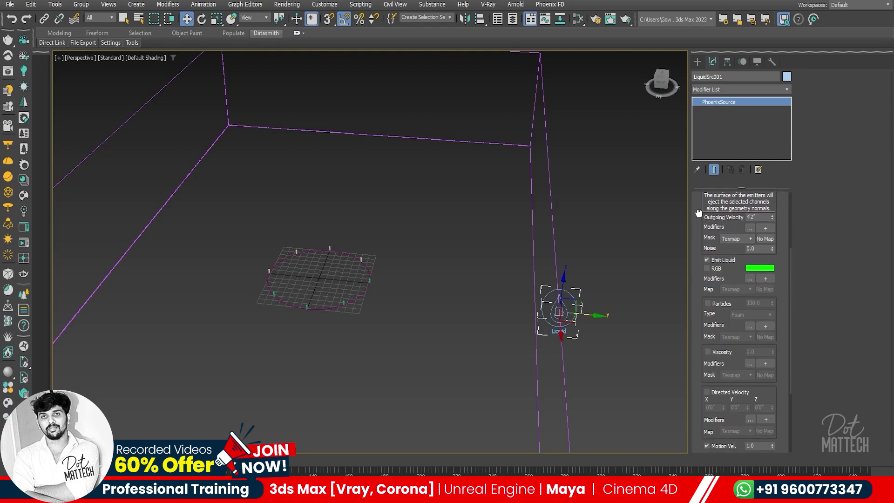
{"action": "scroll", "coordinate": [701, 366], "scroll_direction": "down", "scroll_amount": 3}
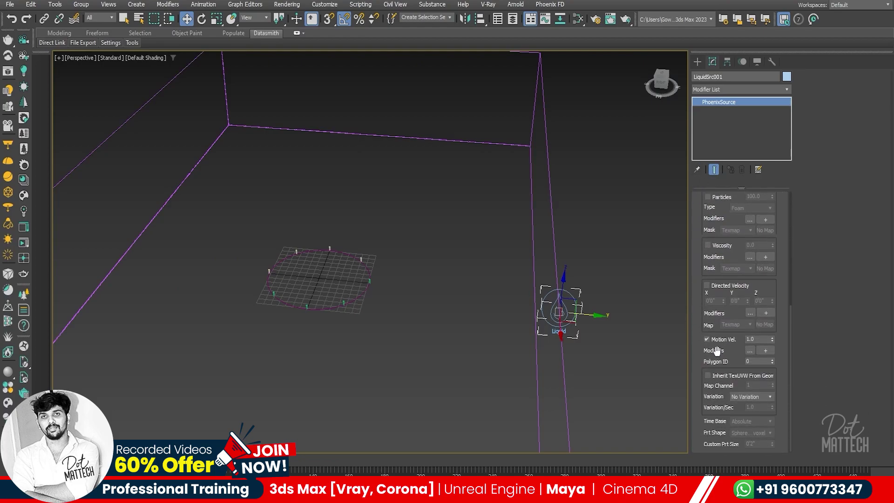
{"action": "type", "text": "1"}
{"action": "key", "text": "Return"}
{"action": "scroll", "coordinate": [707, 294], "scroll_direction": "up", "scroll_amount": 2}
{"action": "scroll", "coordinate": [708, 294], "scroll_direction": "up", "scroll_amount": 4}
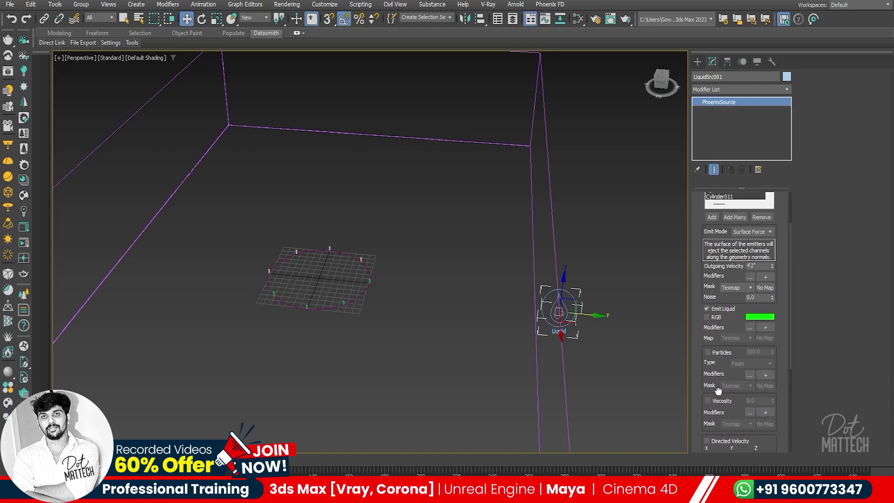
{"action": "scroll", "coordinate": [701, 275], "scroll_direction": "up", "scroll_amount": 1}
{"action": "scroll", "coordinate": [705, 302], "scroll_direction": "up", "scroll_amount": 2}
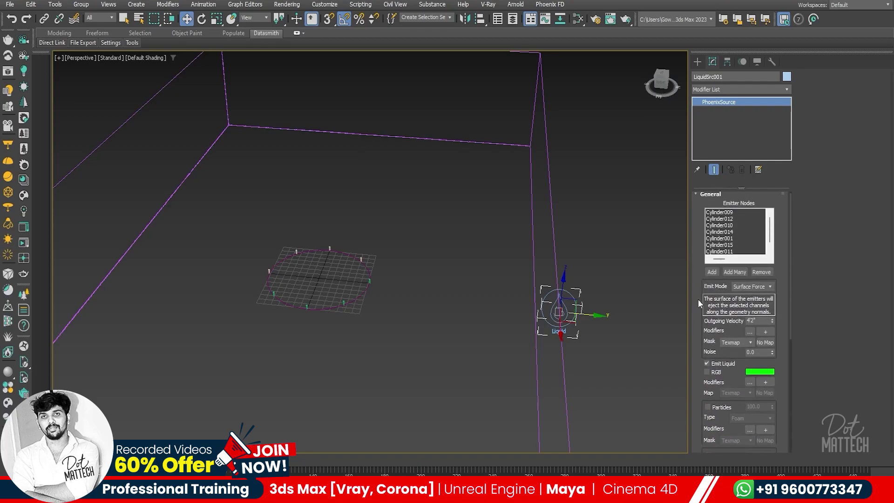
{"action": "left_click", "coordinate": [675, 299]}
- Select PhoenixFDLiquid001, expand its Grid settings and run the simulation to about frame 14
{"action": "left_click", "coordinate": [556, 265]}
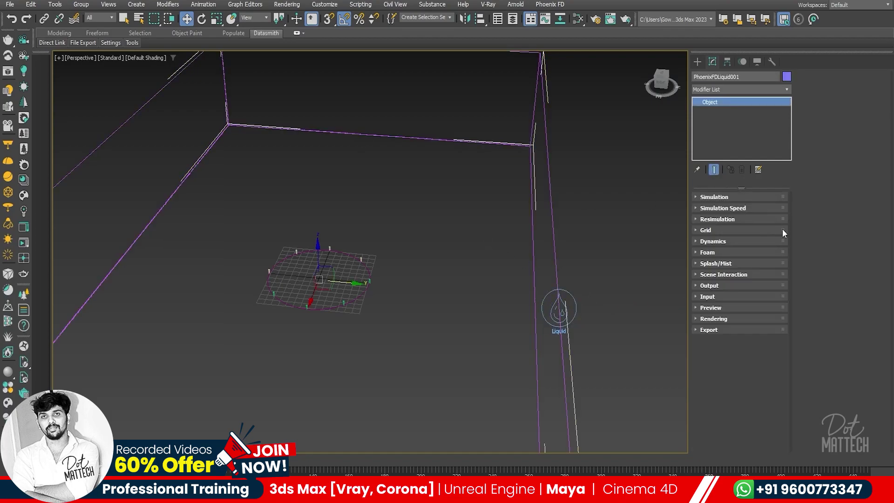
{"action": "left_click", "coordinate": [726, 230]}
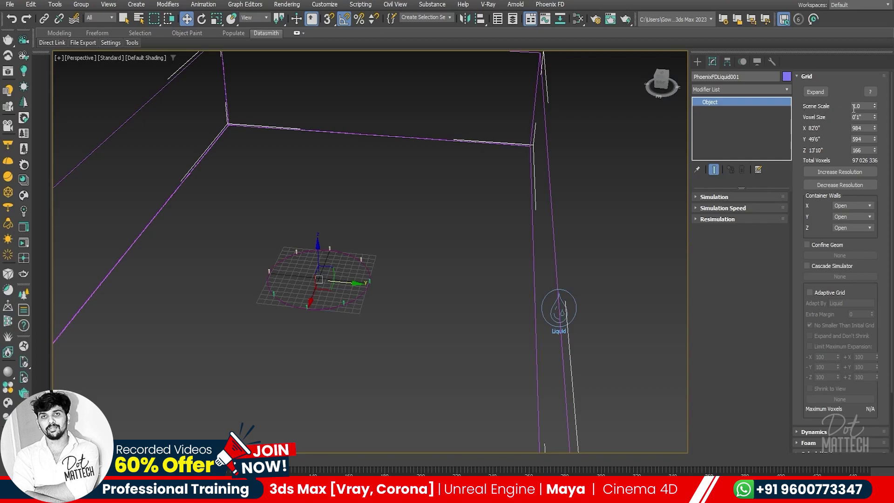
{"action": "middle_click_drag", "start_coordinate": [568, 252], "coordinate": [565, 238], "text": "alt"}
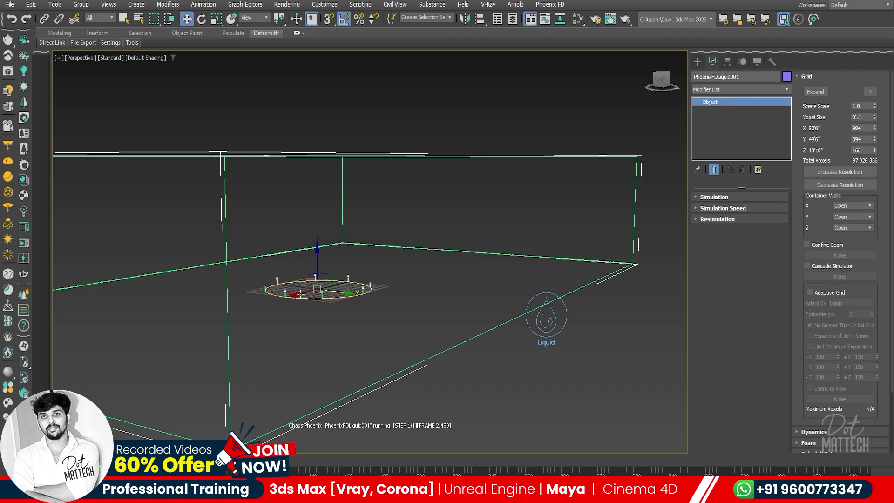
{"action": "scroll", "coordinate": [334, 291], "scroll_direction": "up", "scroll_amount": 5}
{"action": "scroll", "coordinate": [318, 255], "scroll_direction": "down", "scroll_amount": 2}
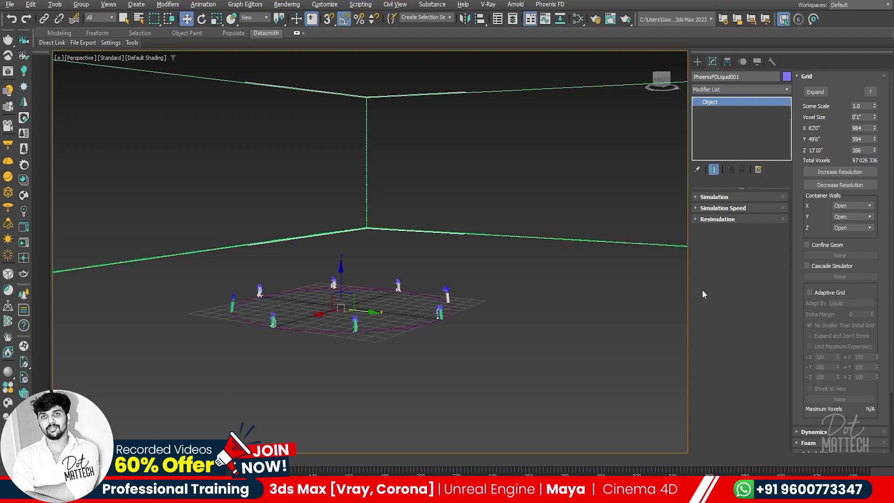
{"action": "left_click", "coordinate": [413, 299]}
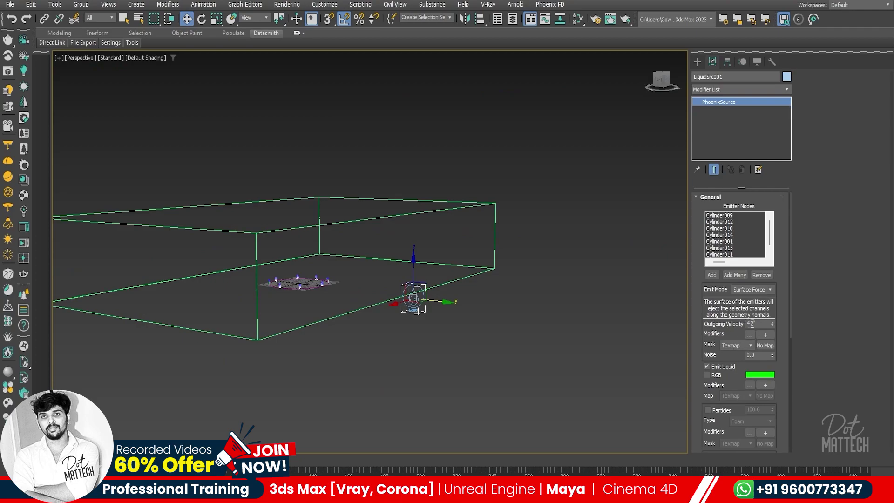
- Switch the scene display units to metric millimetres
{"action": "double_click", "coordinate": [760, 323]}
{"action": "left_click", "coordinate": [325, 5]}
{"action": "left_click", "coordinate": [336, 171]}
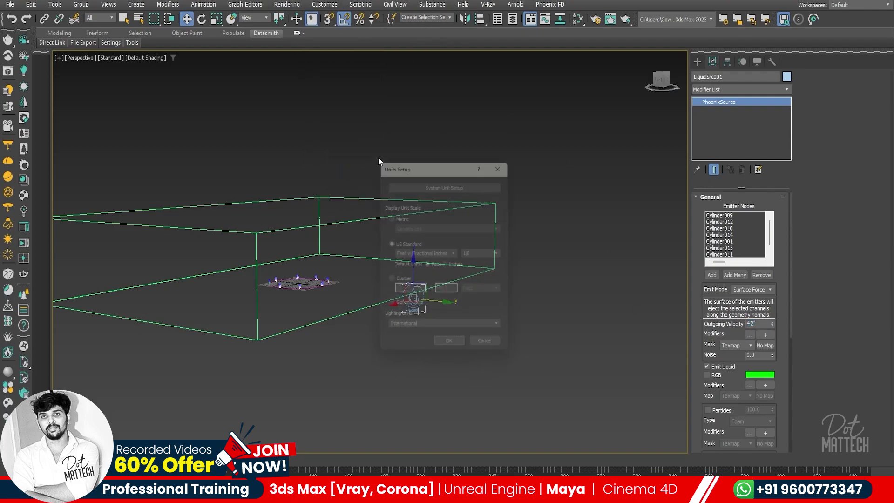
{"action": "left_click", "coordinate": [405, 218]}
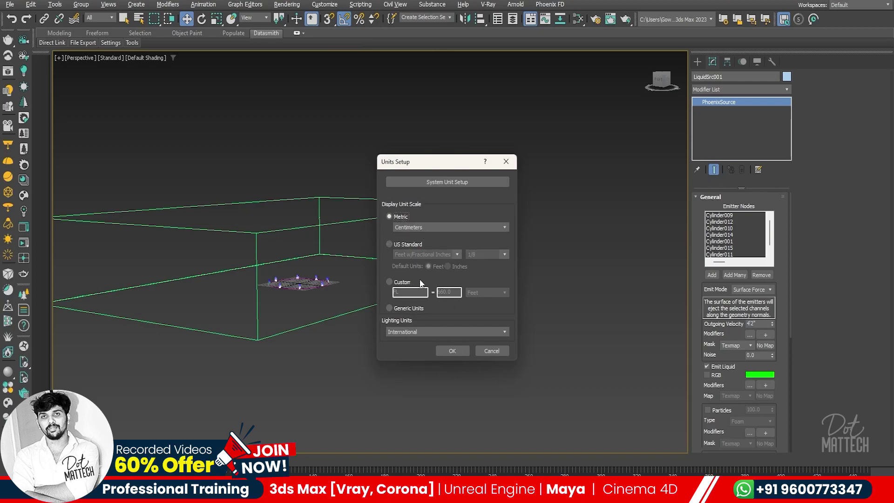
{"action": "left_click", "coordinate": [421, 227]}
{"action": "left_click", "coordinate": [412, 237]}
{"action": "left_click", "coordinate": [452, 351]}
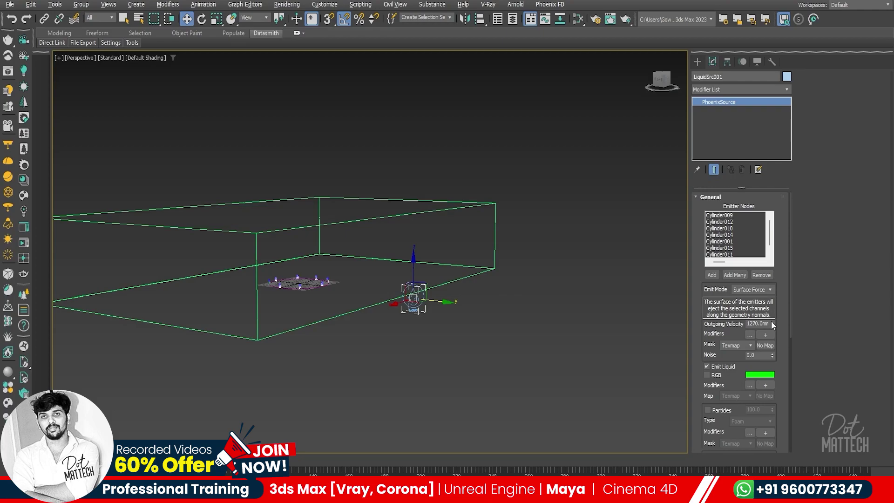
- Set Outgoing Velocity to 5000 mm (500 cm) and restore centimetre display units
{"action": "double_click", "coordinate": [759, 323]}
{"action": "type", "text": "5000"}
{"action": "left_click", "coordinate": [325, 4]}
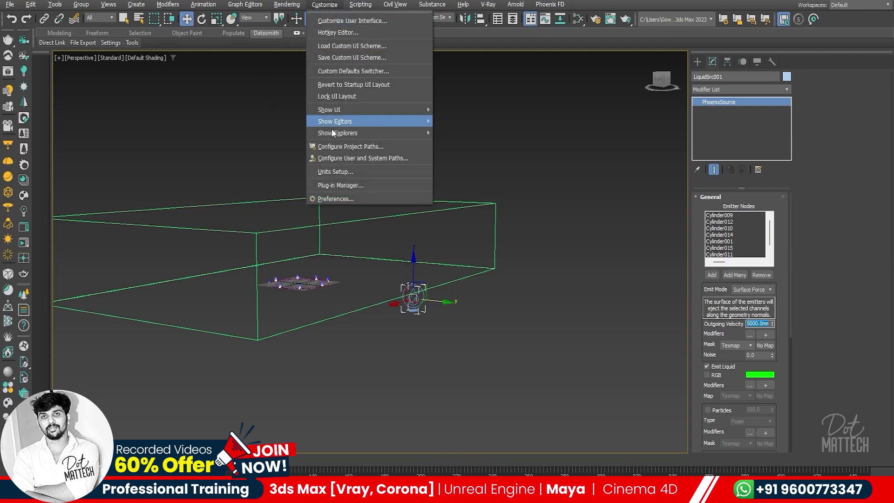
{"action": "left_click", "coordinate": [336, 172]}
{"action": "left_click", "coordinate": [455, 351]}
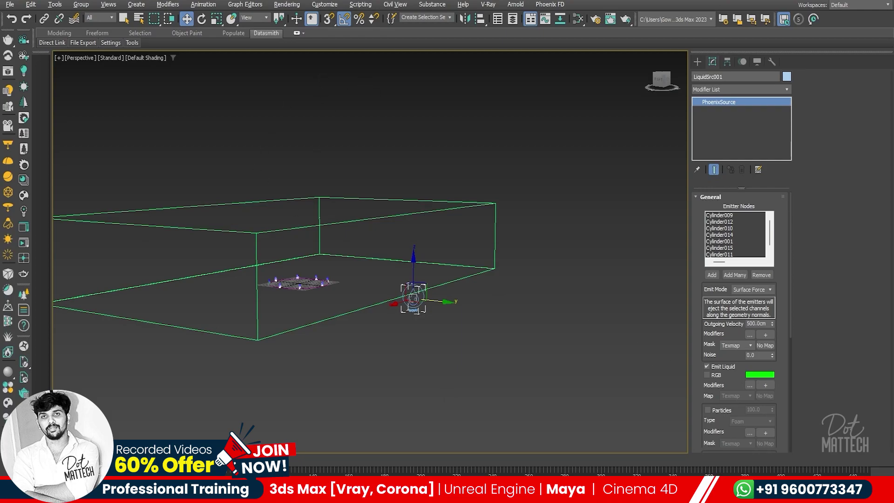
{"action": "scroll", "coordinate": [277, 267], "scroll_direction": "up", "scroll_amount": 2}
- Orbit around the running simulation to inspect the eight arcing jets, then select the PhoenixFDLiquid grid
{"action": "scroll", "coordinate": [277, 267], "scroll_direction": "up", "scroll_amount": 2}
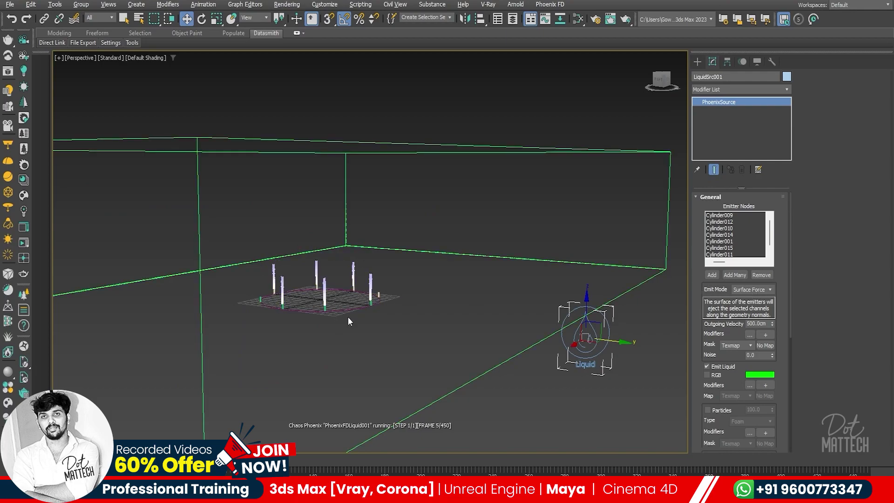
{"action": "scroll", "coordinate": [387, 324], "scroll_direction": "up", "scroll_amount": 3}
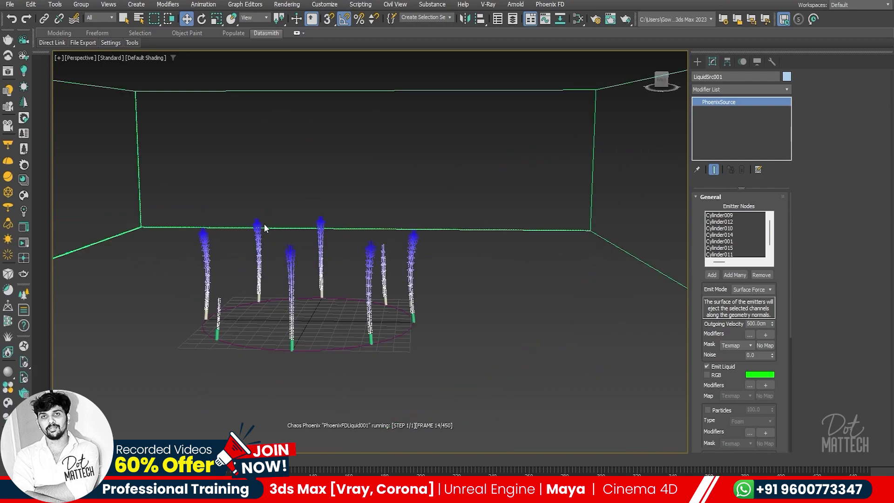
{"action": "mouse_move", "coordinate": [214, 339]}
{"action": "middle_mouse_down", "text": "alt"}
{"action": "mouse_move", "coordinate": [296, 349]}
{"action": "mouse_move", "coordinate": [256, 276]}
{"action": "mouse_move", "coordinate": [303, 295]}
{"action": "middle_mouse_up", "text": "alt"}
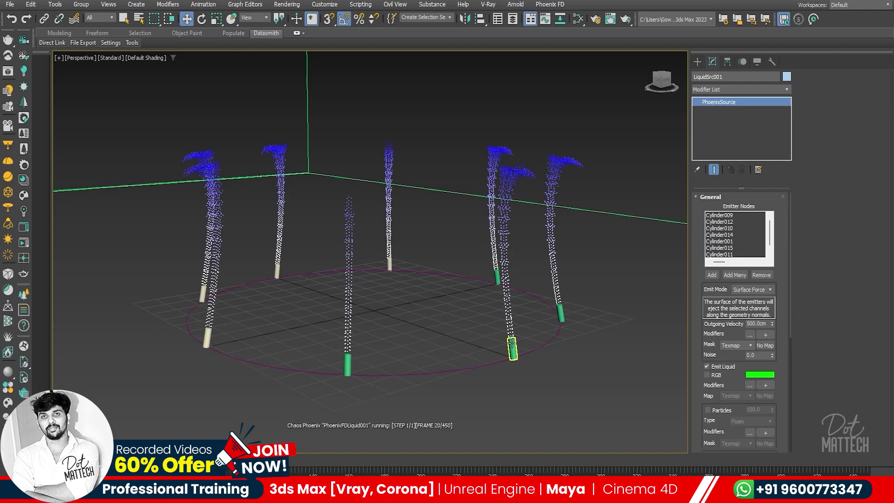
{"action": "middle_click_drag", "start_coordinate": [513, 344], "coordinate": [344, 178], "text": "alt"}
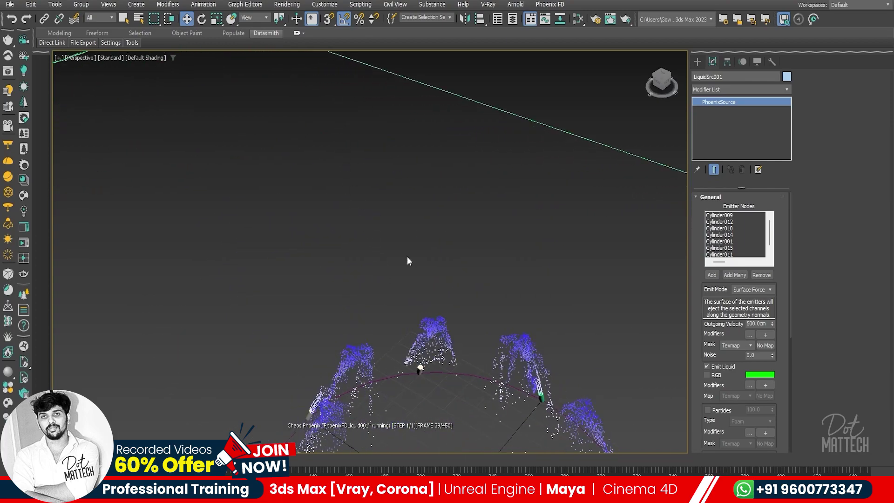
{"action": "mouse_move", "coordinate": [407, 261]}
{"action": "middle_mouse_down", "text": "alt"}
{"action": "mouse_move", "coordinate": [402, 247]}
{"action": "mouse_move", "coordinate": [421, 270]}
{"action": "middle_mouse_up", "text": "alt"}
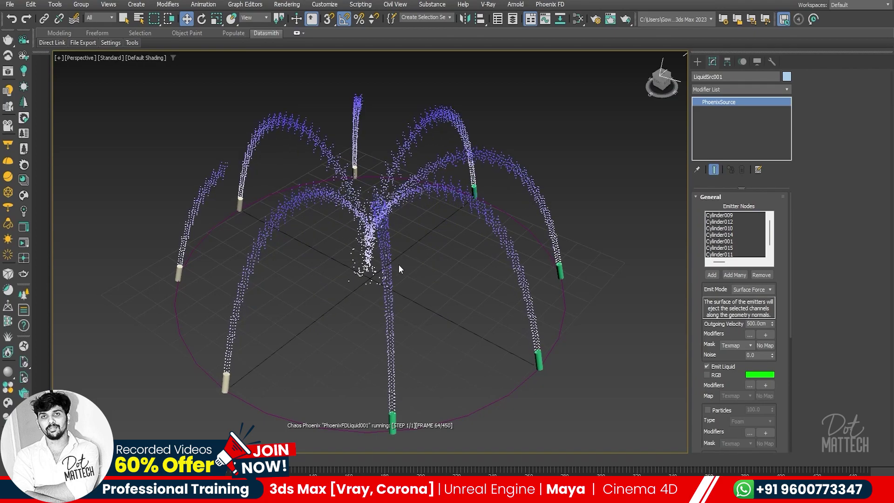
{"action": "middle_click_drag", "start_coordinate": [398, 264], "coordinate": [470, 257], "text": "alt"}
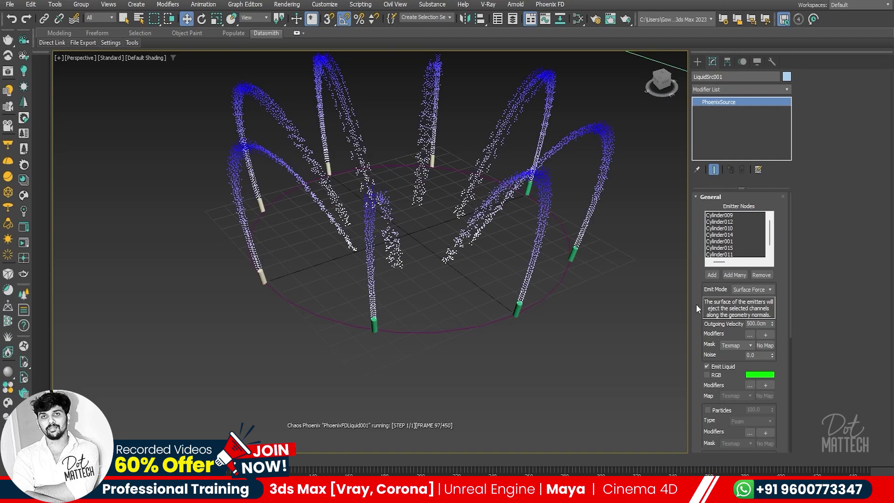
{"action": "left_click_drag", "start_coordinate": [697, 304], "coordinate": [695, 295]}
{"action": "scroll", "coordinate": [363, 294], "scroll_direction": "down", "scroll_amount": 8}
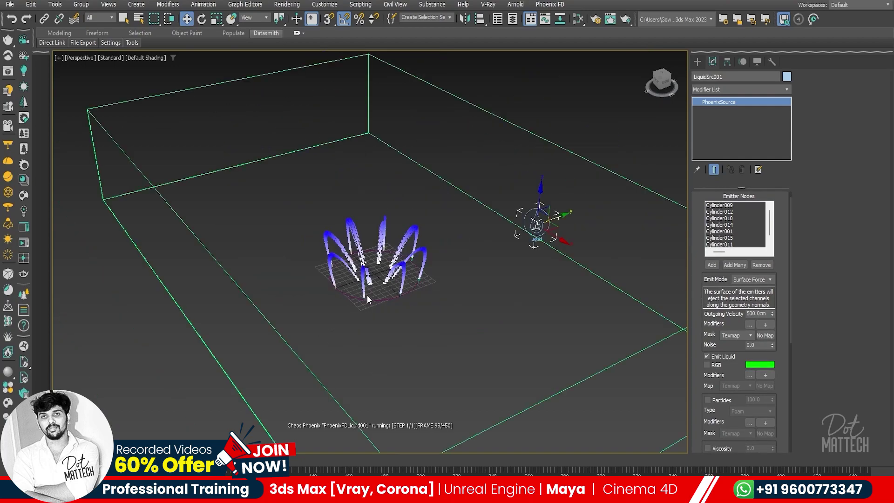
{"action": "left_click", "coordinate": [582, 378]}
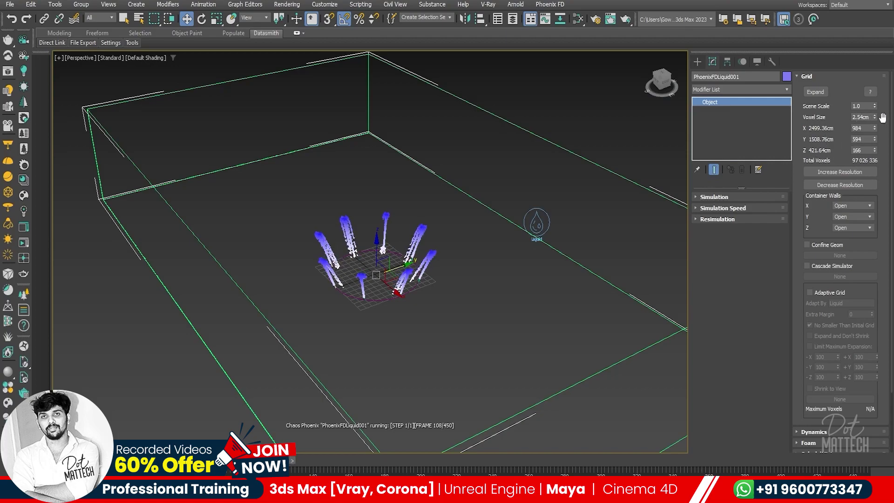
- Lower the Voxel Size to 2.362 cm (about 120 million voxels) and orbit to check the container
{"action": "left_click_drag", "start_coordinate": [876, 118], "coordinate": [877, 128]}
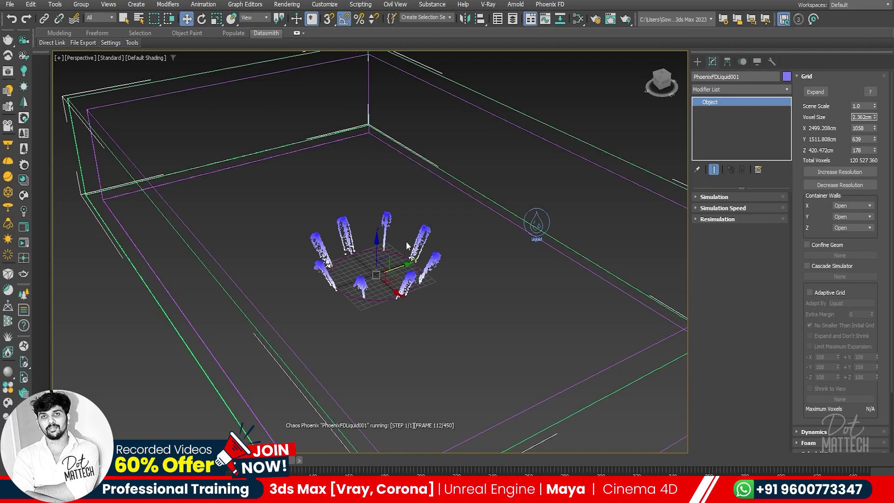
{"action": "scroll", "coordinate": [374, 251], "scroll_direction": "up", "scroll_amount": 5}
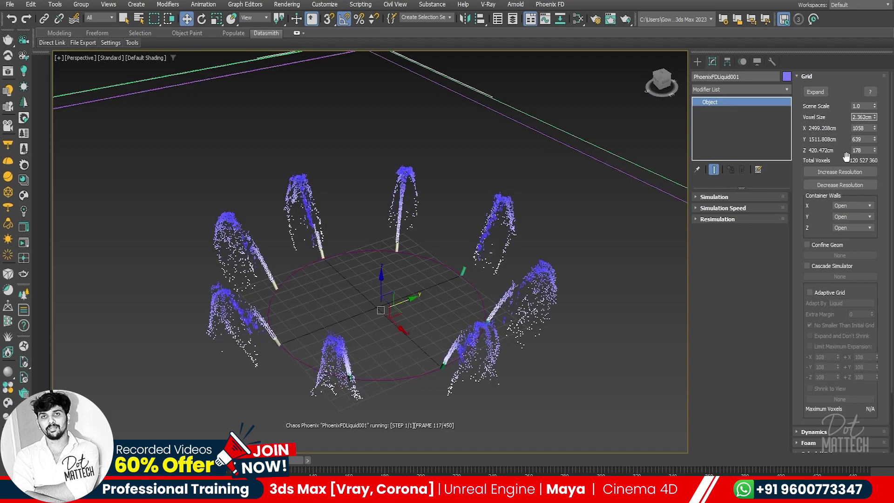
{"action": "scroll", "coordinate": [377, 239], "scroll_direction": "down", "scroll_amount": 5}
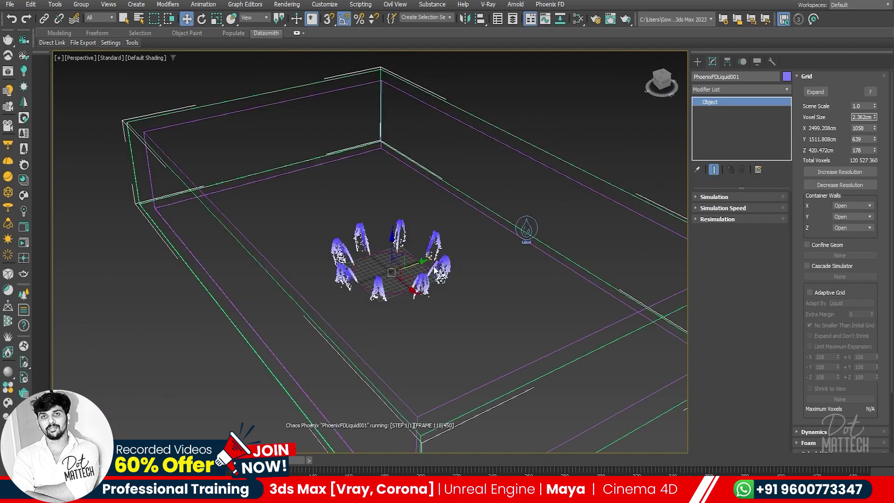
{"action": "middle_click_drag", "start_coordinate": [419, 261], "coordinate": [437, 240], "text": "alt"}
{"action": "scroll", "coordinate": [419, 235], "scroll_direction": "up", "scroll_amount": 3}
{"action": "scroll", "coordinate": [489, 230], "scroll_direction": "down", "scroll_amount": 3}
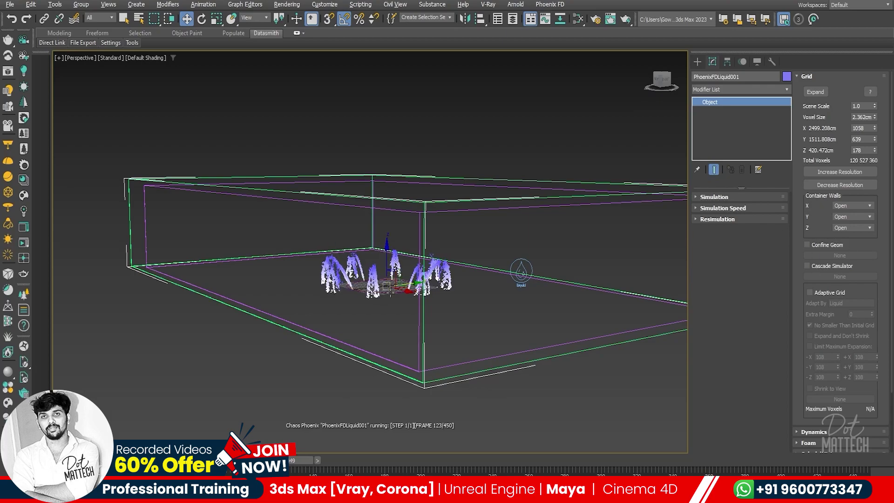
{"action": "middle_click_drag", "start_coordinate": [376, 260], "coordinate": [403, 277], "text": "alt"}
{"action": "scroll", "coordinate": [511, 264], "scroll_direction": "up", "scroll_amount": 4}
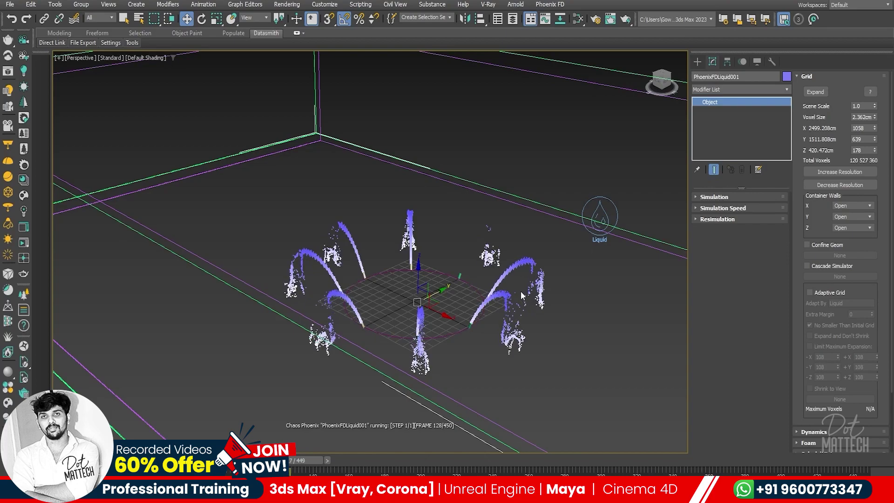
{"action": "scroll", "coordinate": [437, 293], "scroll_direction": "up", "scroll_amount": 3}
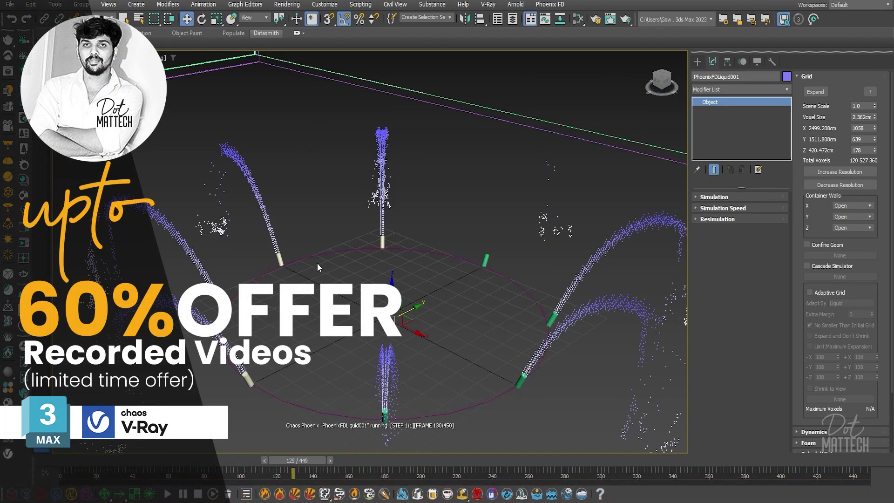
{"action": "scroll", "coordinate": [318, 263], "scroll_direction": "down", "scroll_amount": 5}
{"action": "scroll", "coordinate": [317, 264], "scroll_direction": "down", "scroll_amount": 2}
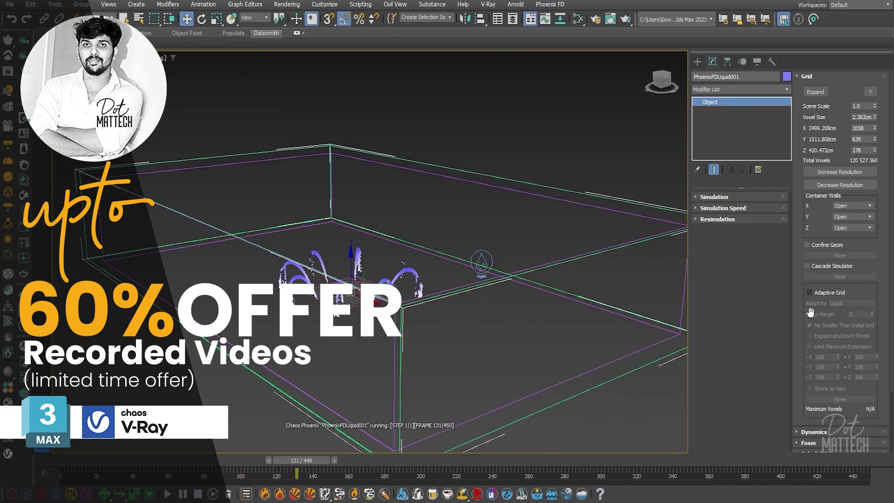
- Enable Initial Fill Up % and turn off Fill Up for Ocean in the Dynamics settings
{"action": "left_click", "coordinate": [808, 77]}
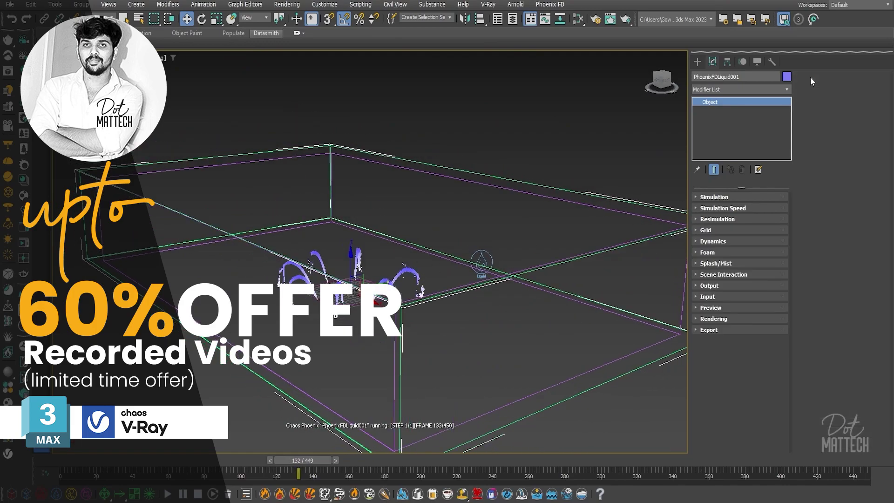
{"action": "left_click", "coordinate": [712, 241]}
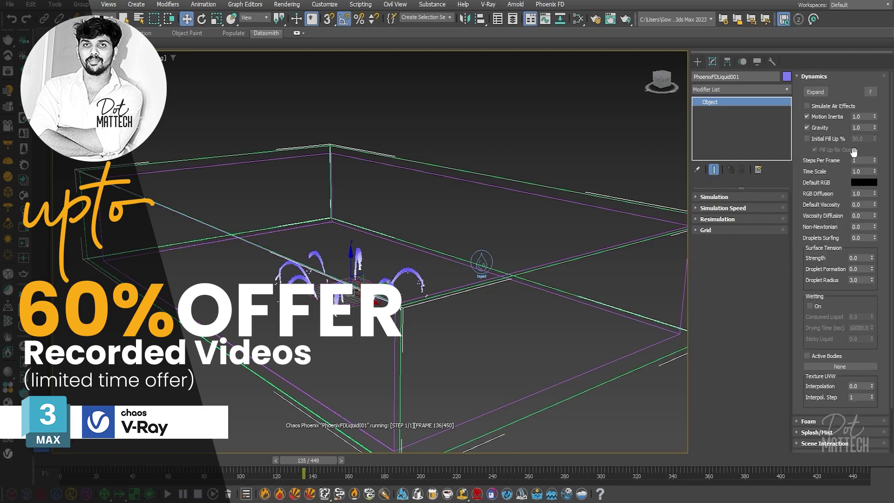
{"action": "left_click", "coordinate": [806, 139]}
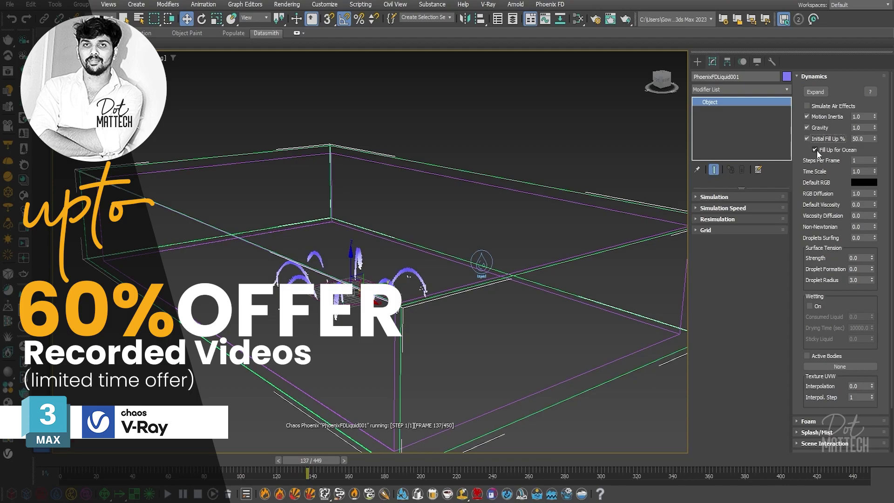
{"action": "left_click", "coordinate": [815, 149]}
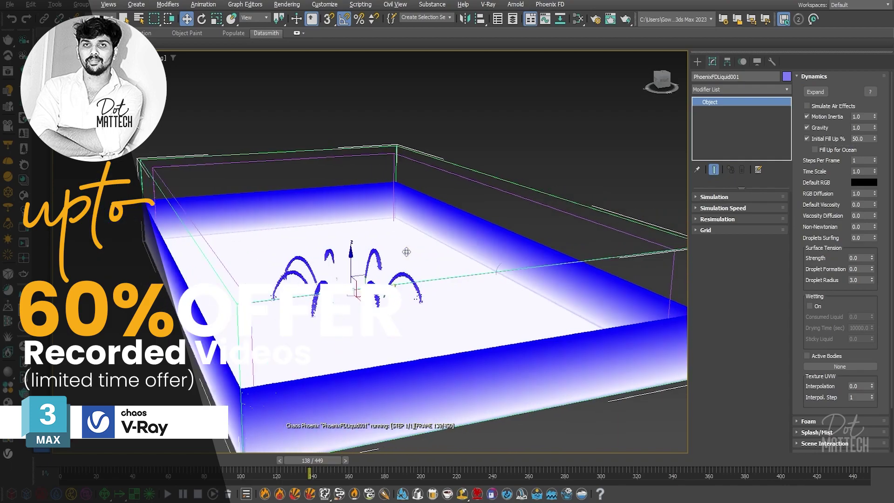
{"action": "middle_click_drag", "start_coordinate": [431, 251], "coordinate": [419, 244], "text": "alt"}
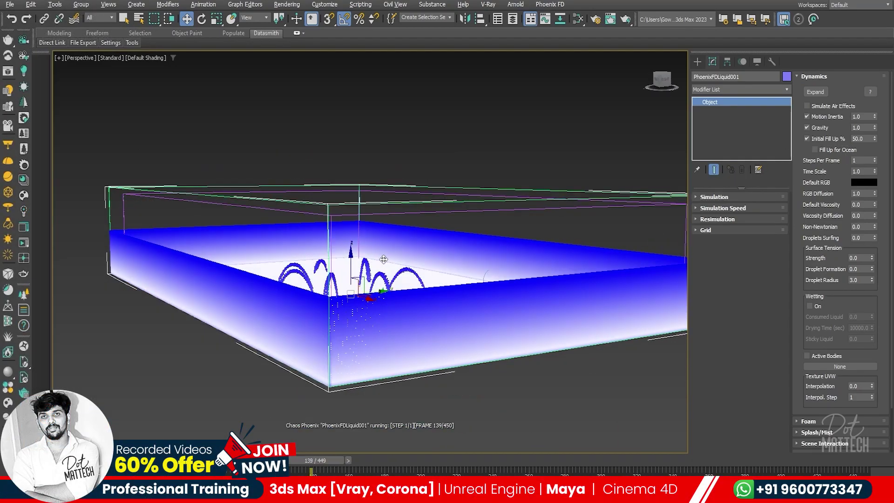
- Set Initial Fill Up to 1.0 and orbit to inspect the thin liquid layer
{"action": "double_click", "coordinate": [865, 138]}
{"action": "type", "text": "1"}
{"action": "key", "text": "Return"}
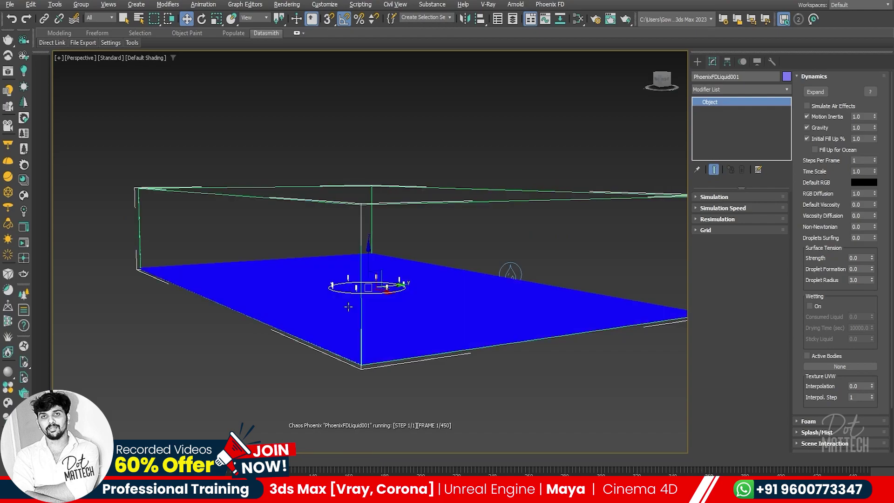
{"action": "scroll", "coordinate": [349, 307], "scroll_direction": "up", "scroll_amount": 3}
{"action": "middle_click_drag", "start_coordinate": [349, 307], "coordinate": [368, 296], "text": "alt"}
{"action": "scroll", "coordinate": [400, 289], "scroll_direction": "up", "scroll_amount": 2}
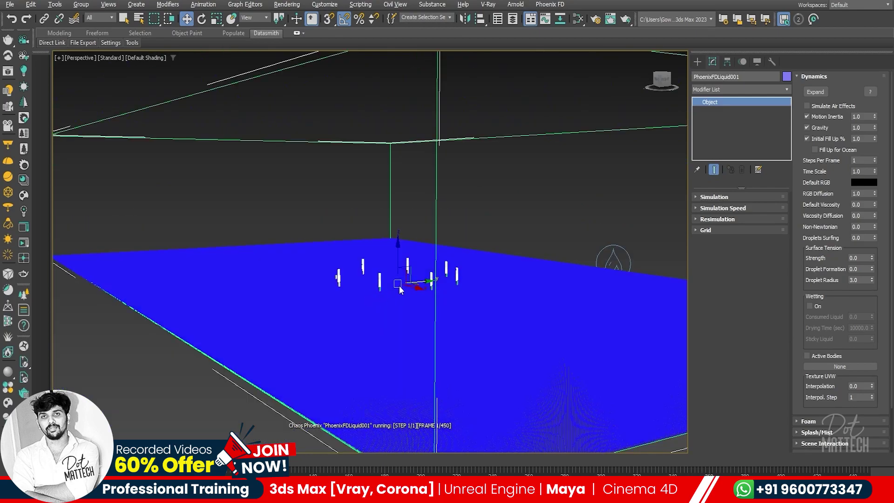
{"action": "scroll", "coordinate": [399, 289], "scroll_direction": "down", "scroll_amount": 4}
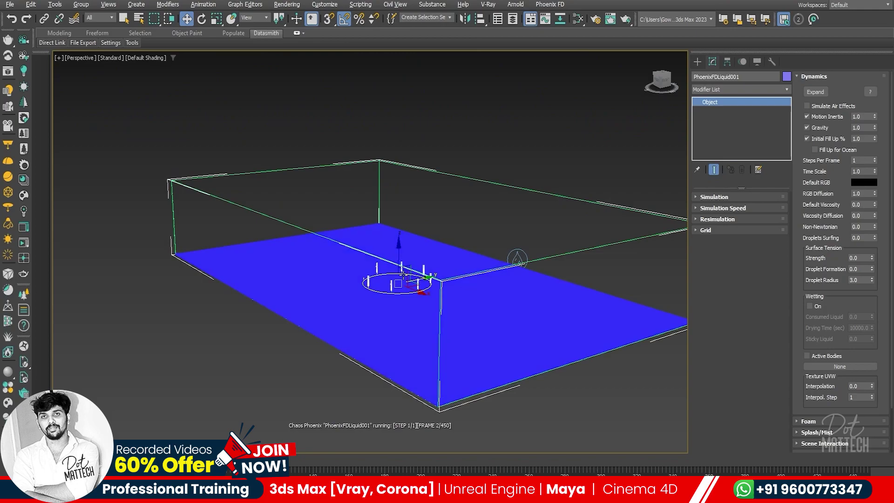
{"action": "scroll", "coordinate": [391, 272], "scroll_direction": "up", "scroll_amount": 4}
{"action": "scroll", "coordinate": [381, 268], "scroll_direction": "up", "scroll_amount": 3}
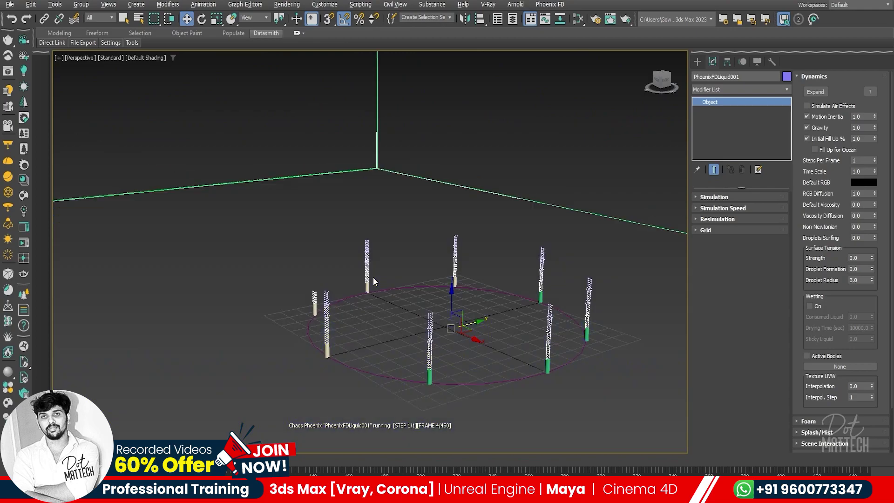
{"action": "scroll", "coordinate": [378, 256], "scroll_direction": "down", "scroll_amount": 5}
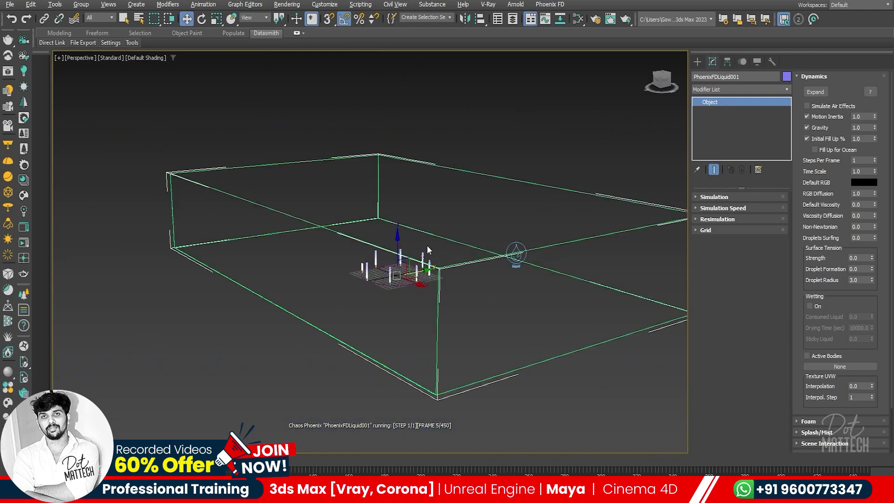
{"action": "middle_click_drag", "start_coordinate": [427, 250], "coordinate": [433, 262], "text": "alt"}
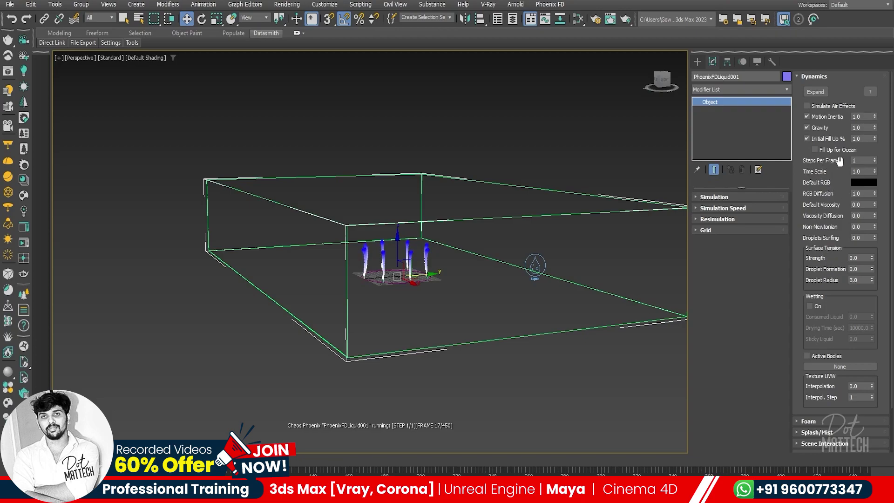
- Set Steps Per Frame to 2 and Time Scale to 5.0, then orbit around the faster jets
{"action": "left_click", "coordinate": [865, 161]}
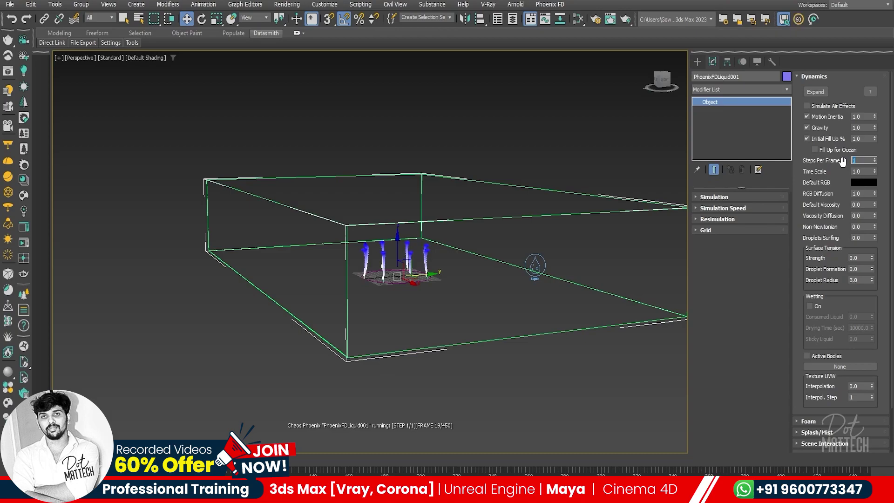
{"action": "scroll", "coordinate": [448, 284], "scroll_direction": "up", "scroll_amount": 5}
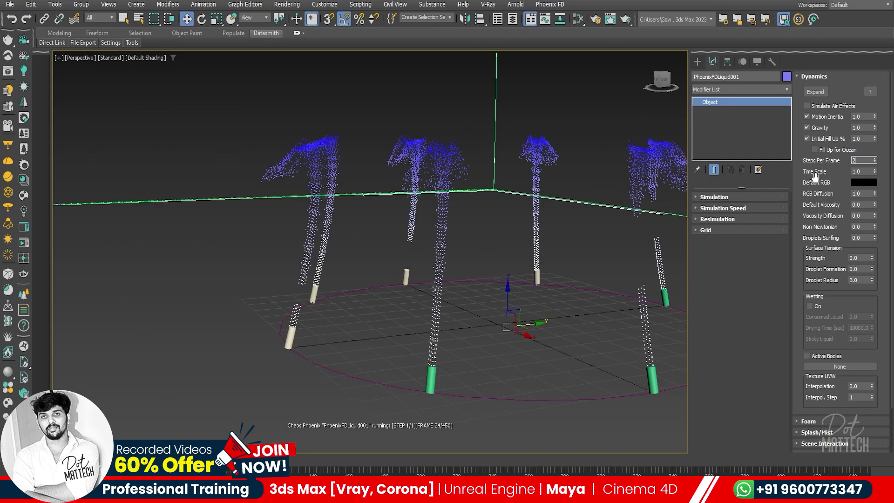
{"action": "left_click", "coordinate": [865, 171]}
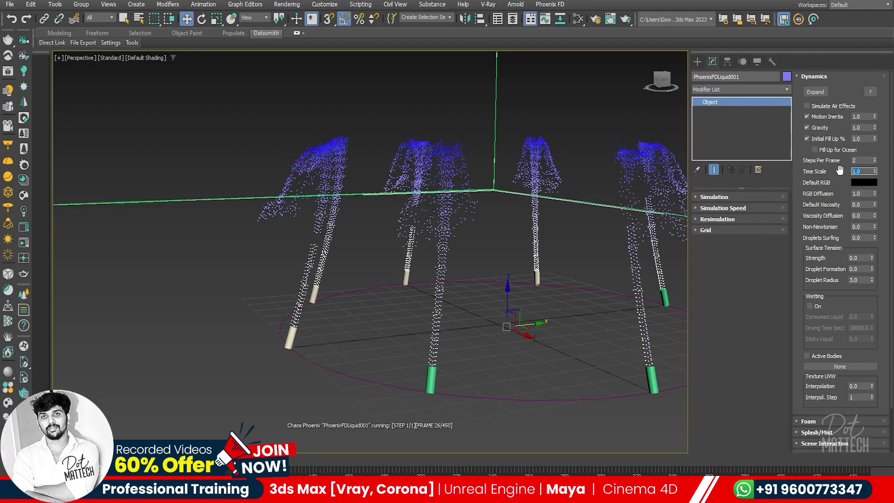
{"action": "type", "text": "5"}
{"action": "scroll", "coordinate": [393, 252], "scroll_direction": "down", "scroll_amount": 5}
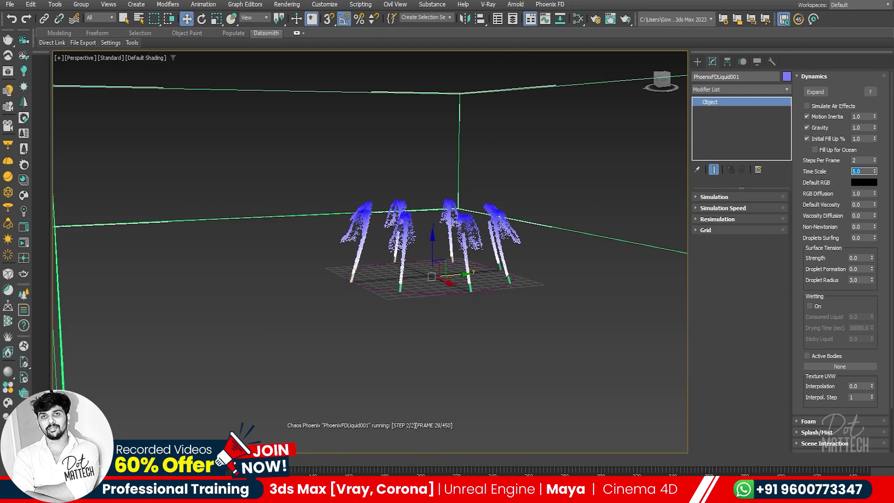
{"action": "key", "text": "Return"}
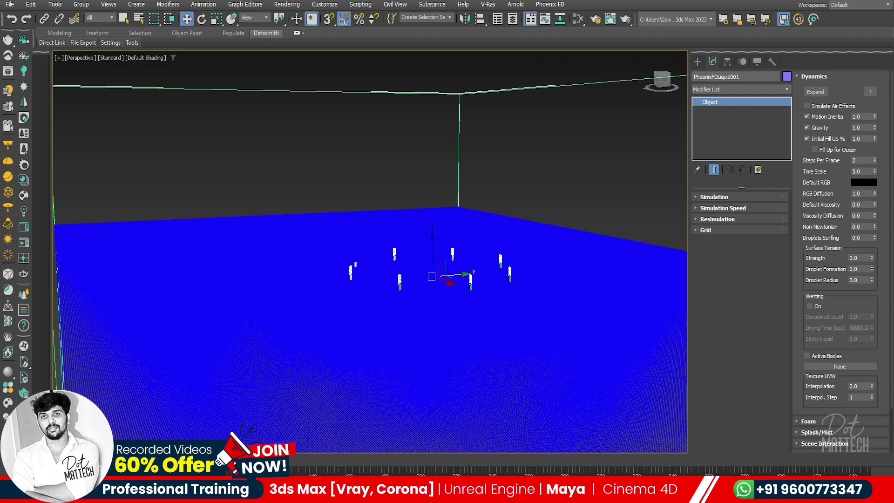
{"action": "scroll", "coordinate": [459, 247], "scroll_direction": "up", "scroll_amount": 5}
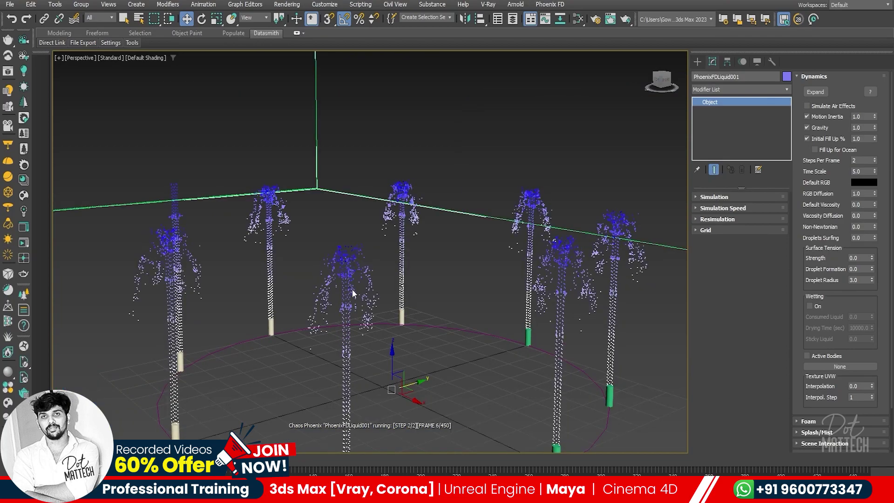
{"action": "scroll", "coordinate": [349, 313], "scroll_direction": "down", "scroll_amount": 5}
{"action": "middle_click_drag", "start_coordinate": [348, 314], "coordinate": [435, 311], "text": "alt"}
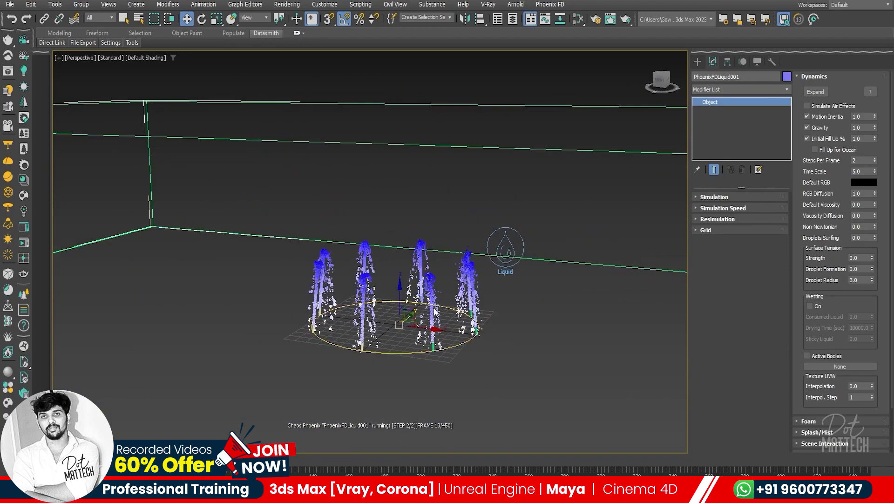
{"action": "scroll", "coordinate": [434, 311], "scroll_direction": "up", "scroll_amount": 4}
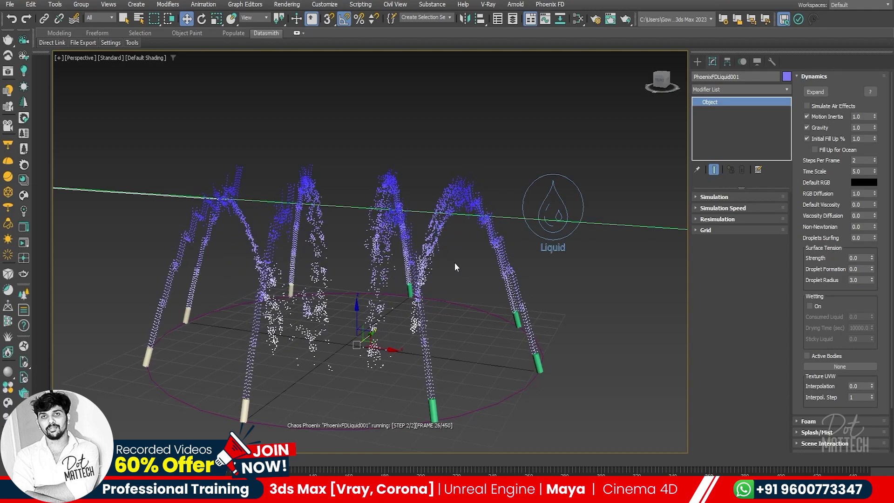
- Change the simulator's Time Scale from 5.0 to 0.5
{"action": "double_click", "coordinate": [857, 172]}
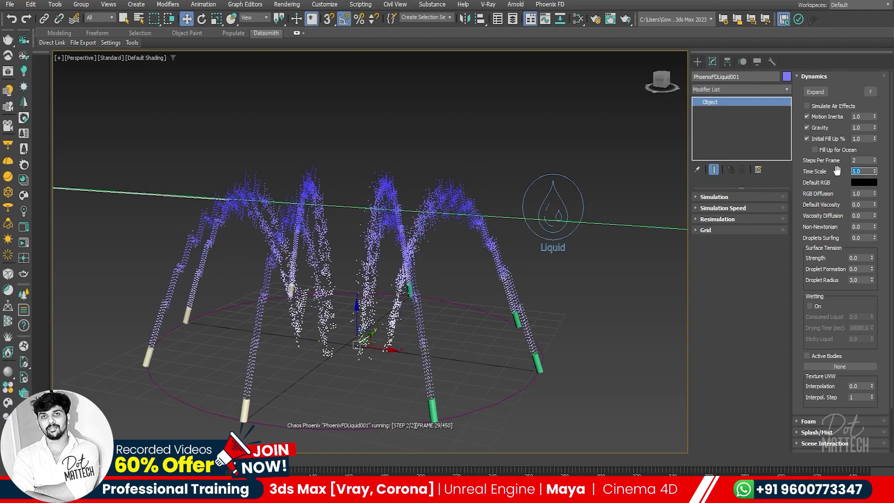
{"action": "type", "text": "0.5"}
{"action": "key", "text": "Return"}
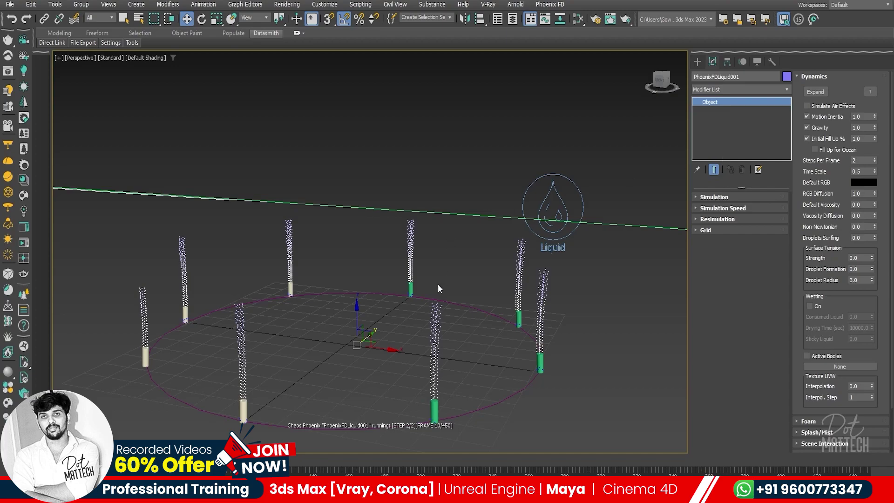
- Give the liquid source a Noise value of 0.2 in its General rollout
{"action": "left_click", "coordinate": [556, 185]}
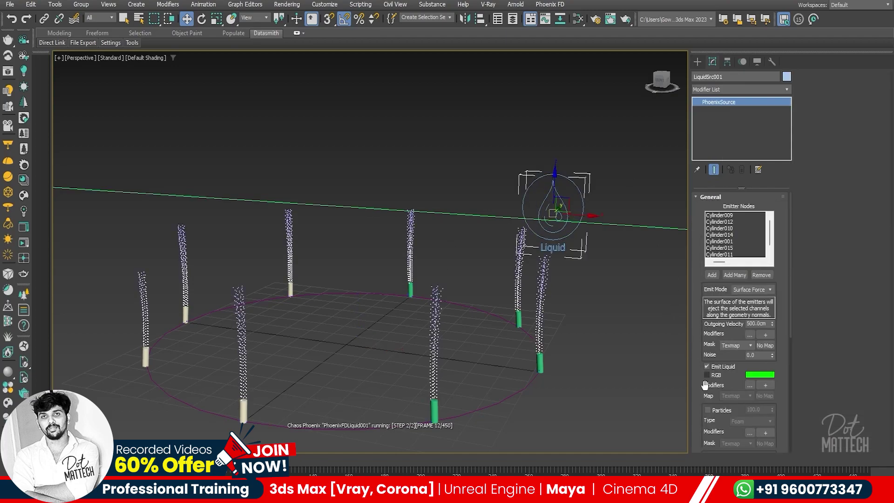
{"action": "scroll", "coordinate": [699, 376], "scroll_direction": "down", "scroll_amount": 1}
{"action": "double_click", "coordinate": [755, 352]}
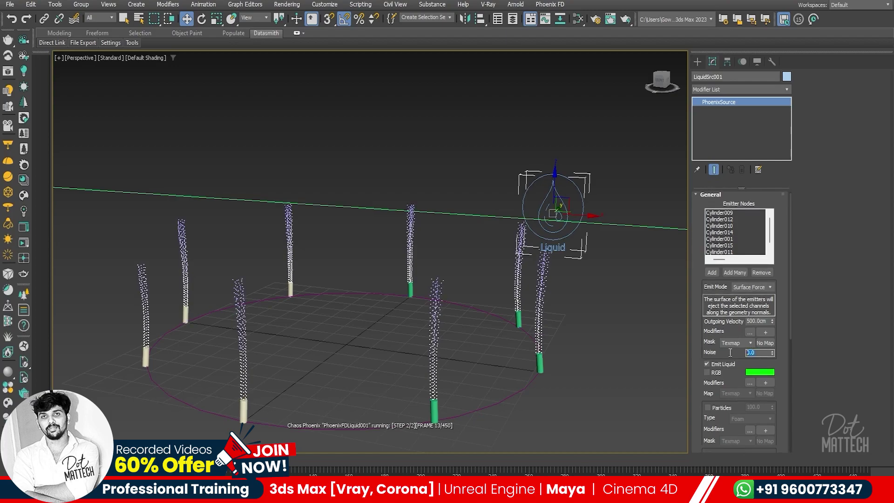
{"action": "type", "text": "0.2"}
{"action": "key", "text": "Return"}
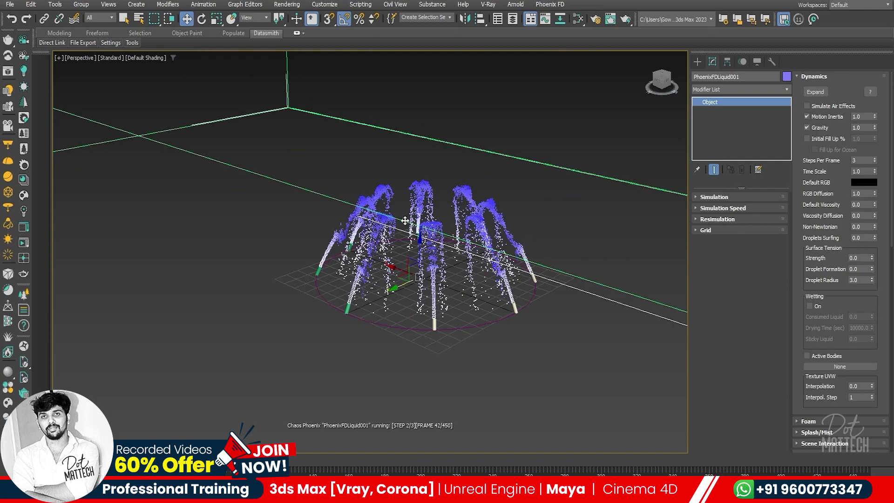
{"action": "middle_click_drag", "start_coordinate": [279, 309], "coordinate": [369, 310], "text": "alt"}
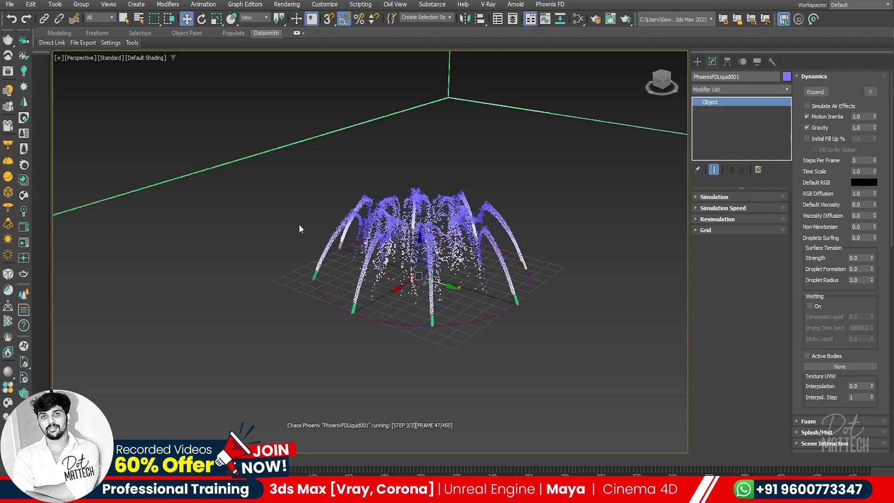
{"action": "mouse_move", "coordinate": [454, 268]}
{"action": "middle_mouse_down", "text": "alt"}
{"action": "mouse_move", "coordinate": [265, 256]}
{"action": "mouse_move", "coordinate": [190, 262]}
{"action": "mouse_move", "coordinate": [307, 275]}
{"action": "mouse_move", "coordinate": [398, 267]}
{"action": "middle_mouse_up", "text": "alt"}
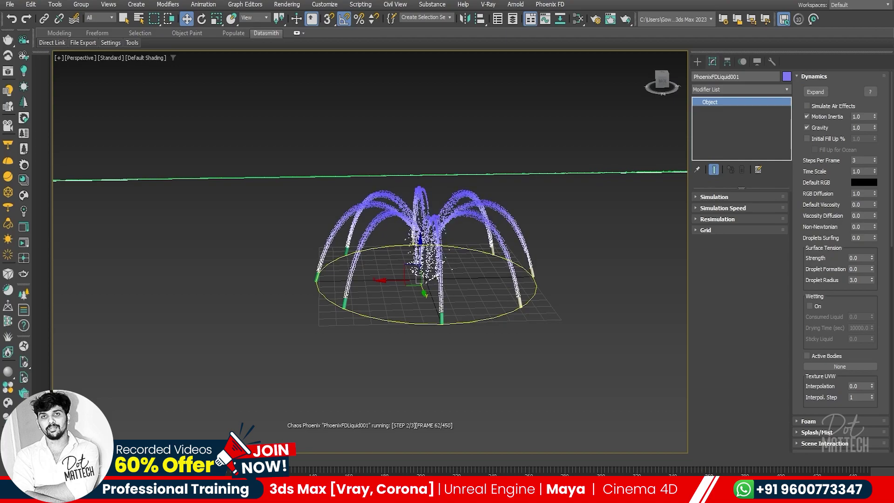
- Orbit around the fountain jets, then enable Initial Fill Up % in the Dynamics rollout
{"action": "middle_click_drag", "start_coordinate": [401, 261], "coordinate": [405, 310], "text": "alt"}
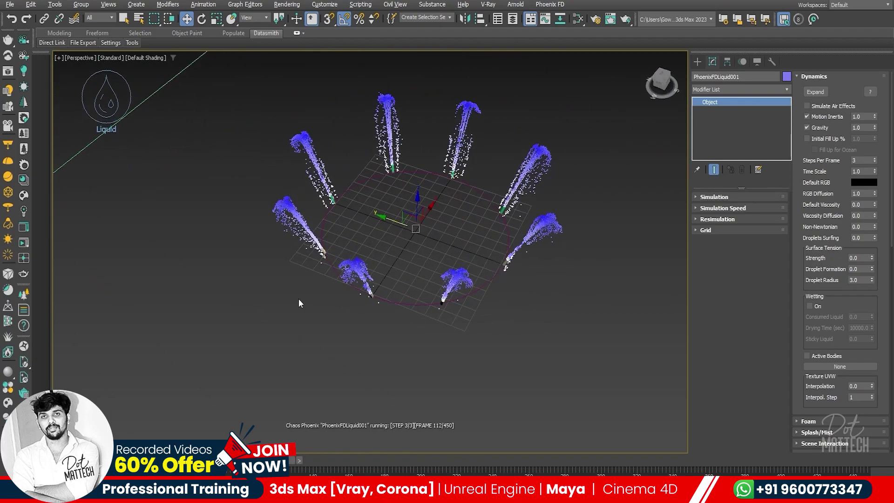
{"action": "middle_click_drag", "start_coordinate": [329, 274], "coordinate": [343, 285], "text": "alt"}
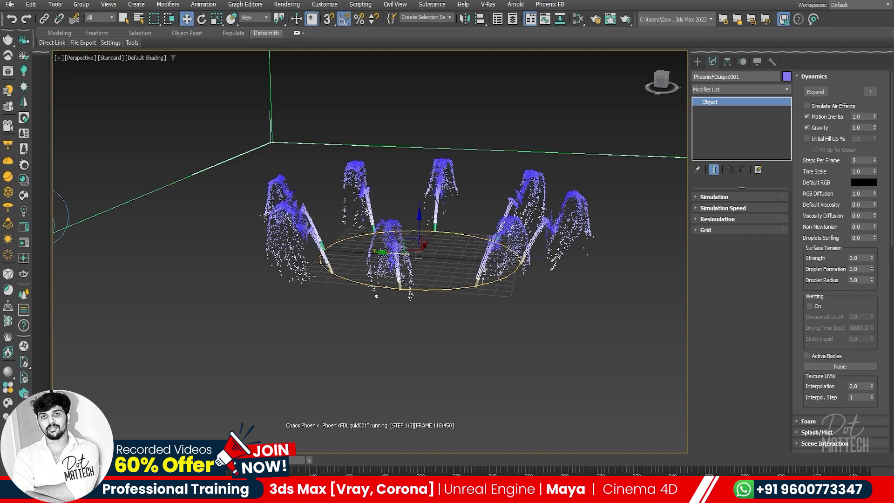
{"action": "middle_click_drag", "start_coordinate": [419, 319], "coordinate": [353, 324], "text": "alt"}
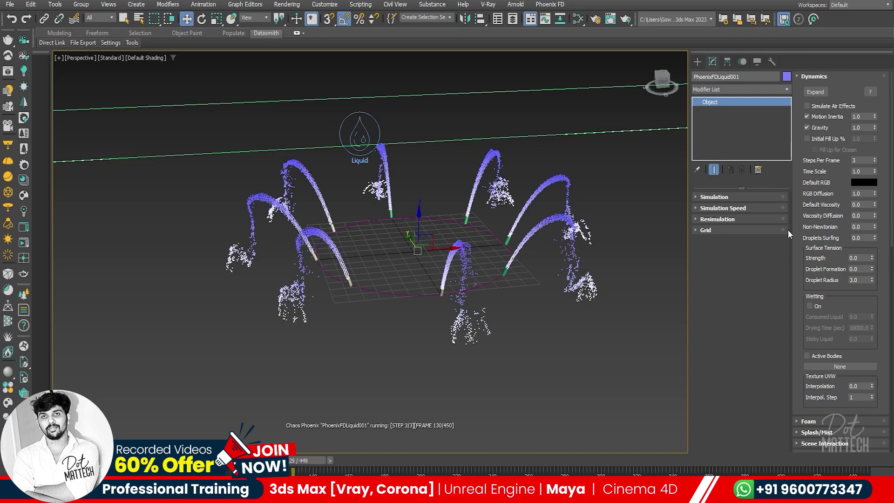
{"action": "middle_click_drag", "start_coordinate": [392, 268], "coordinate": [409, 244], "text": "alt"}
{"action": "scroll", "coordinate": [414, 214], "scroll_direction": "up", "scroll_amount": 5}
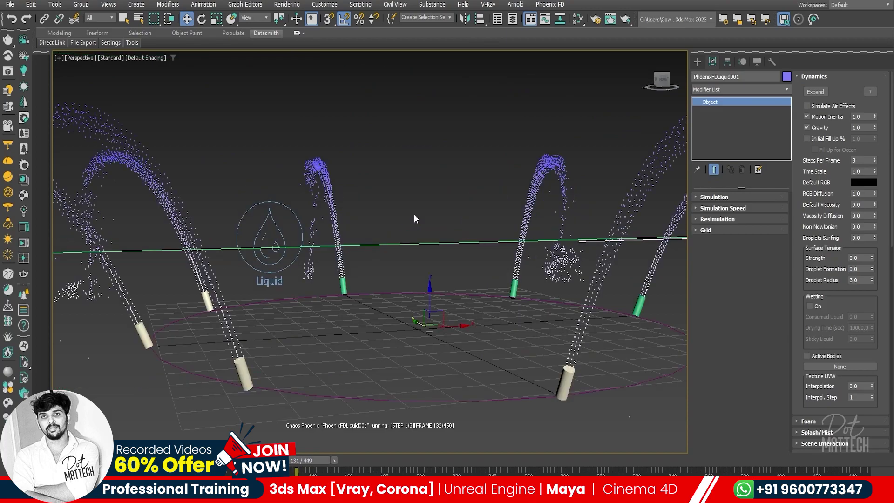
{"action": "scroll", "coordinate": [400, 253], "scroll_direction": "down", "scroll_amount": 5}
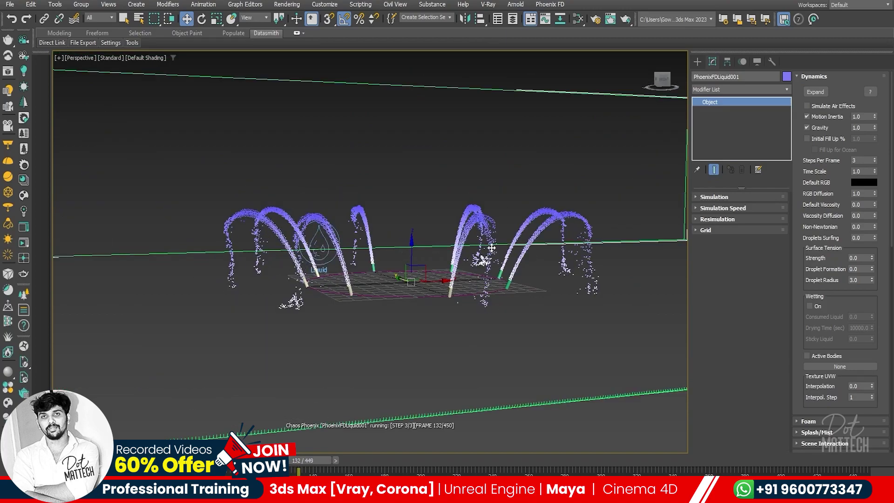
{"action": "middle_click_drag", "start_coordinate": [400, 253], "coordinate": [402, 248], "text": "alt"}
{"action": "middle_click_drag", "start_coordinate": [440, 247], "coordinate": [534, 250], "text": "alt"}
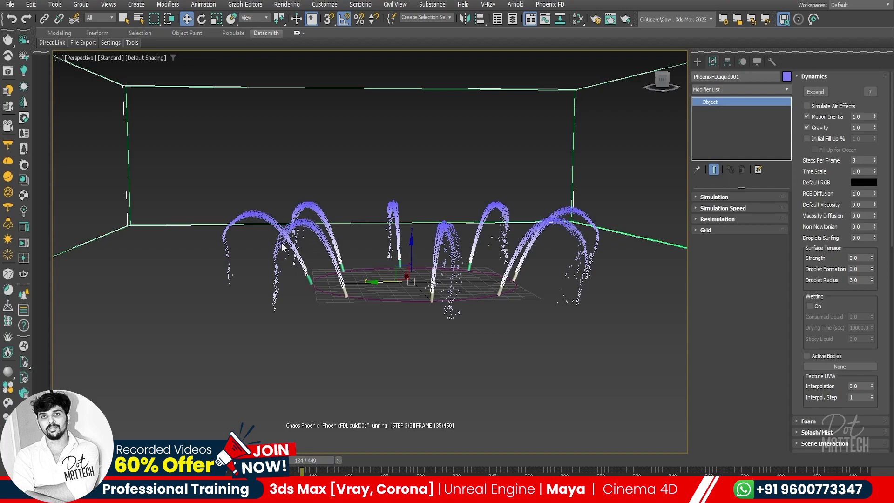
{"action": "left_click", "coordinate": [808, 138]}
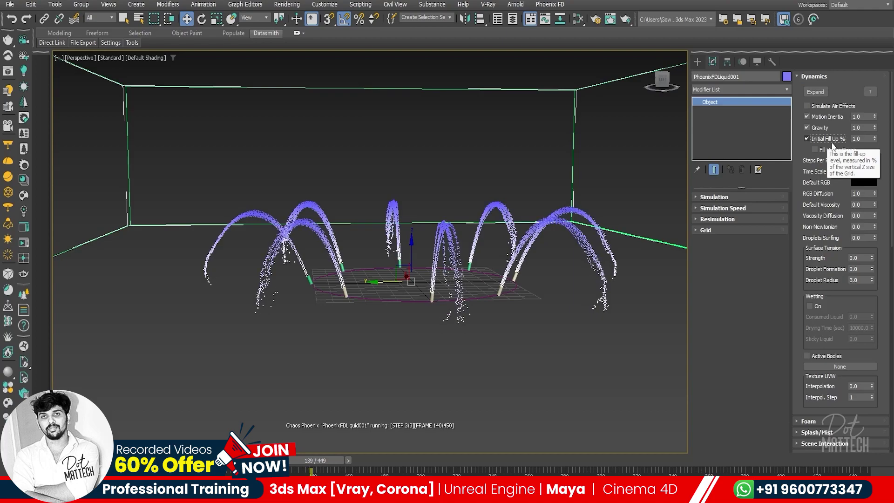
{"action": "middle_click_drag", "start_coordinate": [400, 279], "coordinate": [438, 281], "text": "alt"}
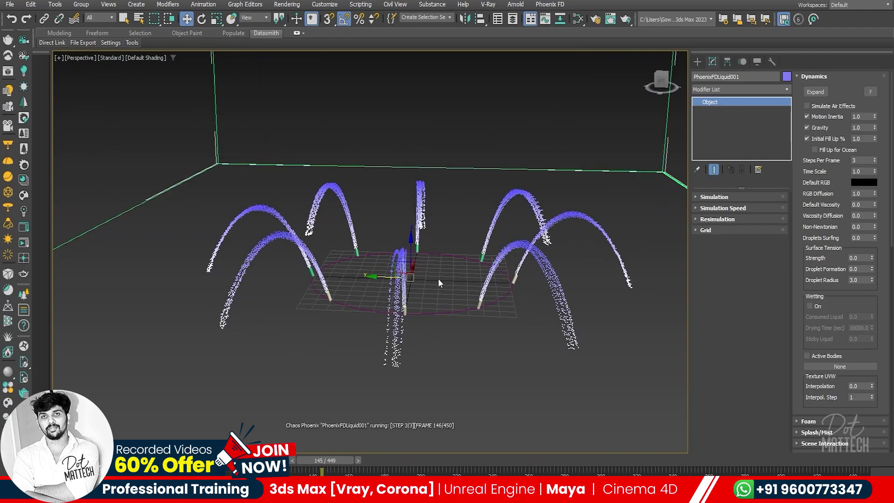
{"action": "scroll", "coordinate": [419, 279], "scroll_direction": "up", "scroll_amount": 2}
{"action": "scroll", "coordinate": [342, 280], "scroll_direction": "up", "scroll_amount": 5}
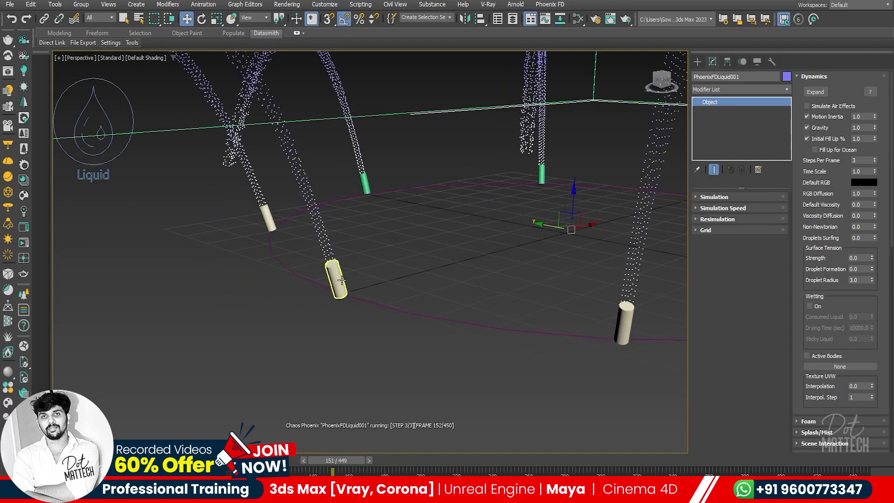
{"action": "scroll", "coordinate": [342, 279], "scroll_direction": "down", "scroll_amount": 7}
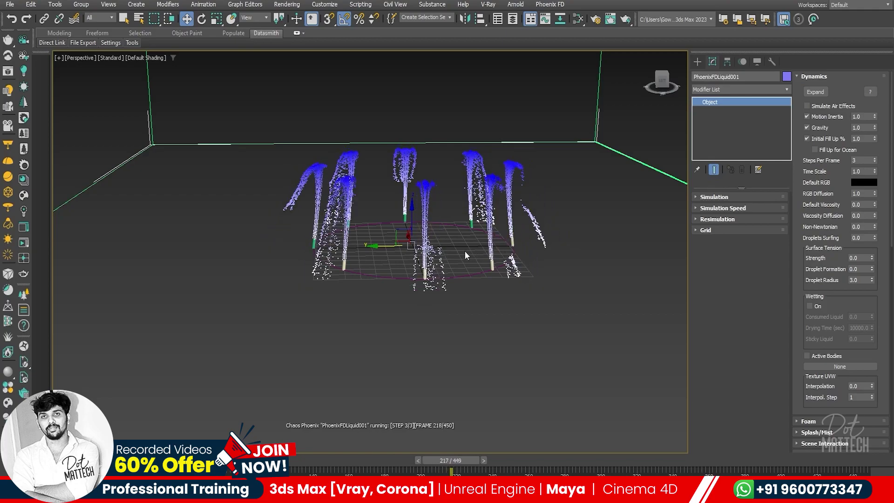
{"action": "mouse_move", "coordinate": [466, 255]}
{"action": "middle_mouse_down", "text": "alt"}
{"action": "mouse_move", "coordinate": [419, 239]}
{"action": "mouse_move", "coordinate": [428, 205]}
{"action": "middle_mouse_up", "text": "alt"}
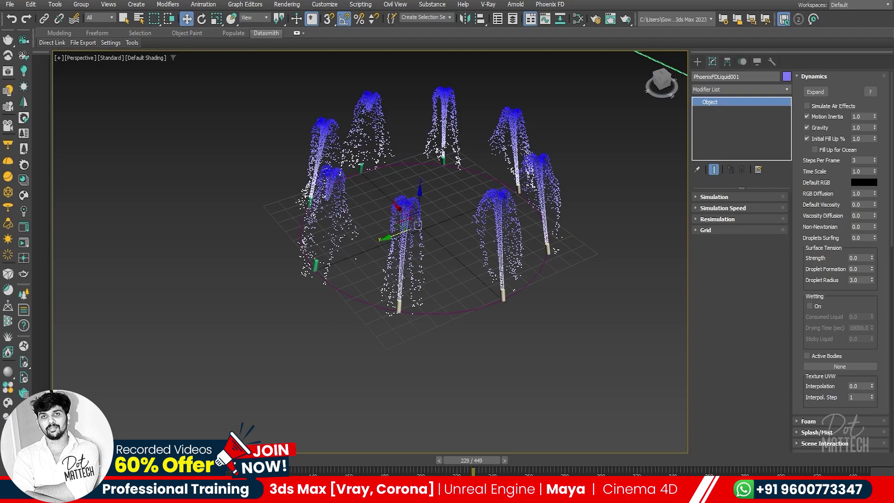
- Set the animation End Time to 229 (230 frames) and collapse the Dynamics rollout
{"action": "double_click", "coordinate": [427, 296]}
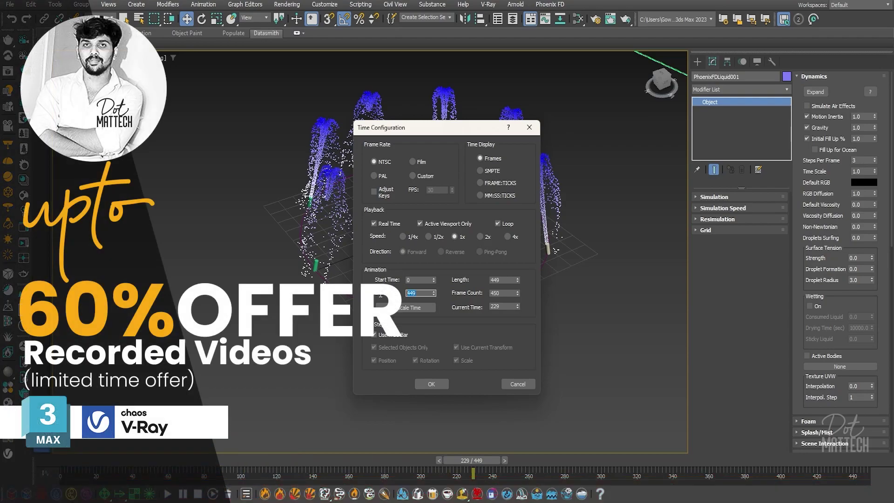
{"action": "type", "text": "229"}
{"action": "key", "text": "Return"}
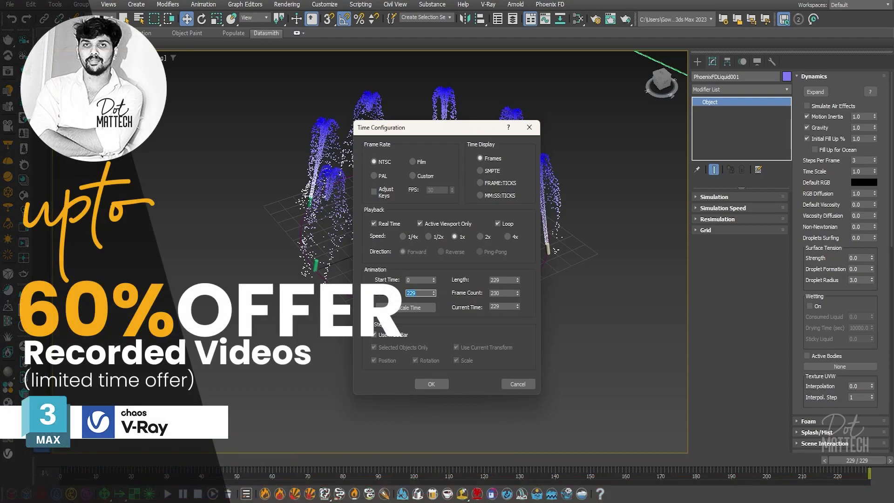
{"action": "left_click", "coordinate": [433, 384]}
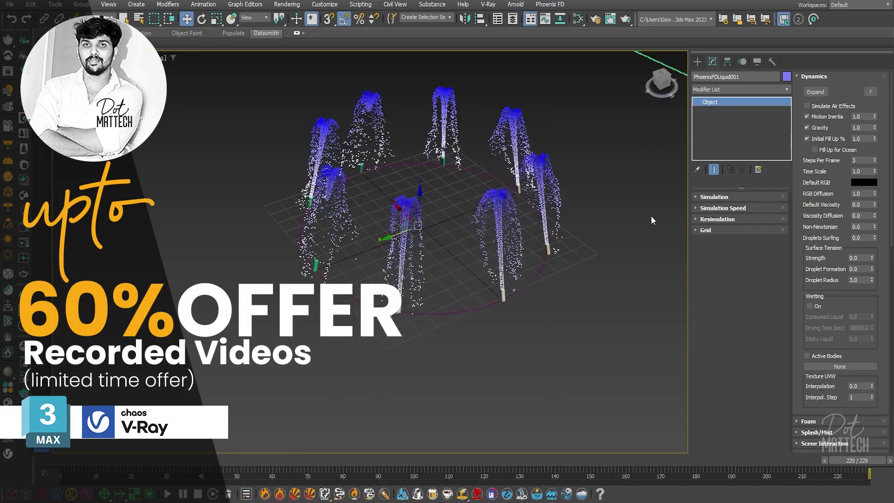
{"action": "left_click", "coordinate": [814, 77]}
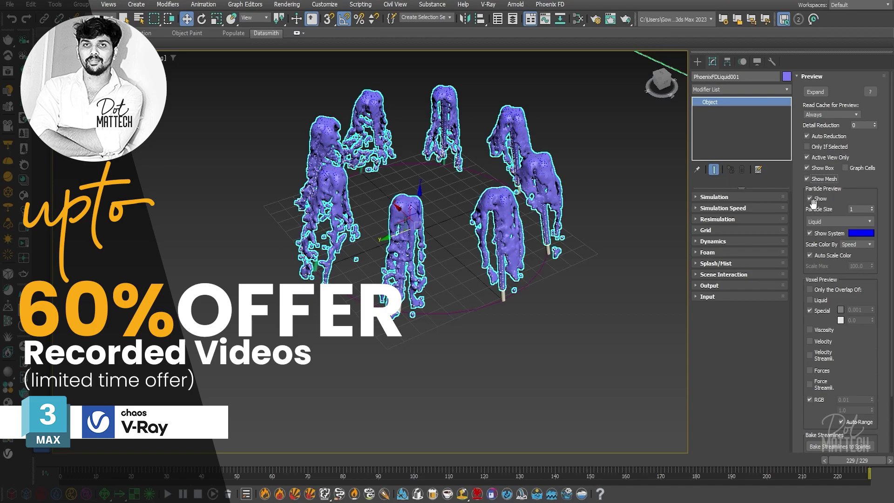
- Turn off Show System in Particle Preview and view the liquid mesh at eye level
{"action": "left_click", "coordinate": [824, 236]}
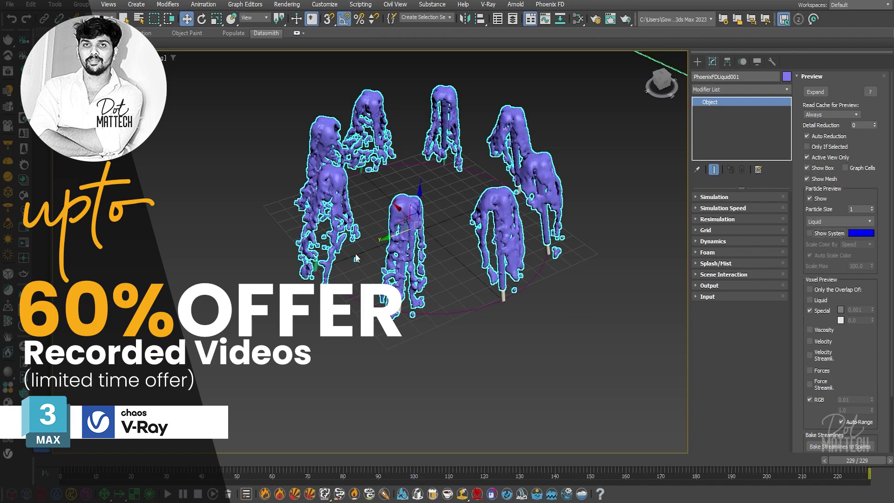
{"action": "middle_click_drag", "start_coordinate": [469, 294], "coordinate": [443, 267], "text": "alt"}
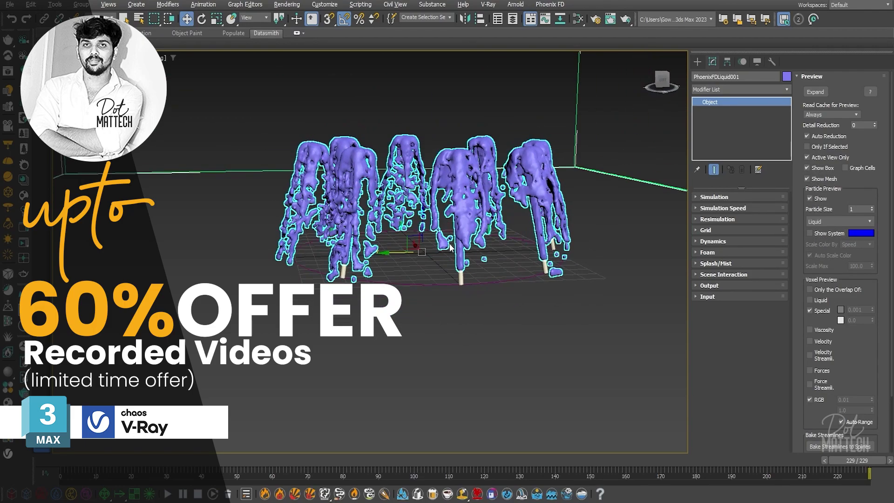